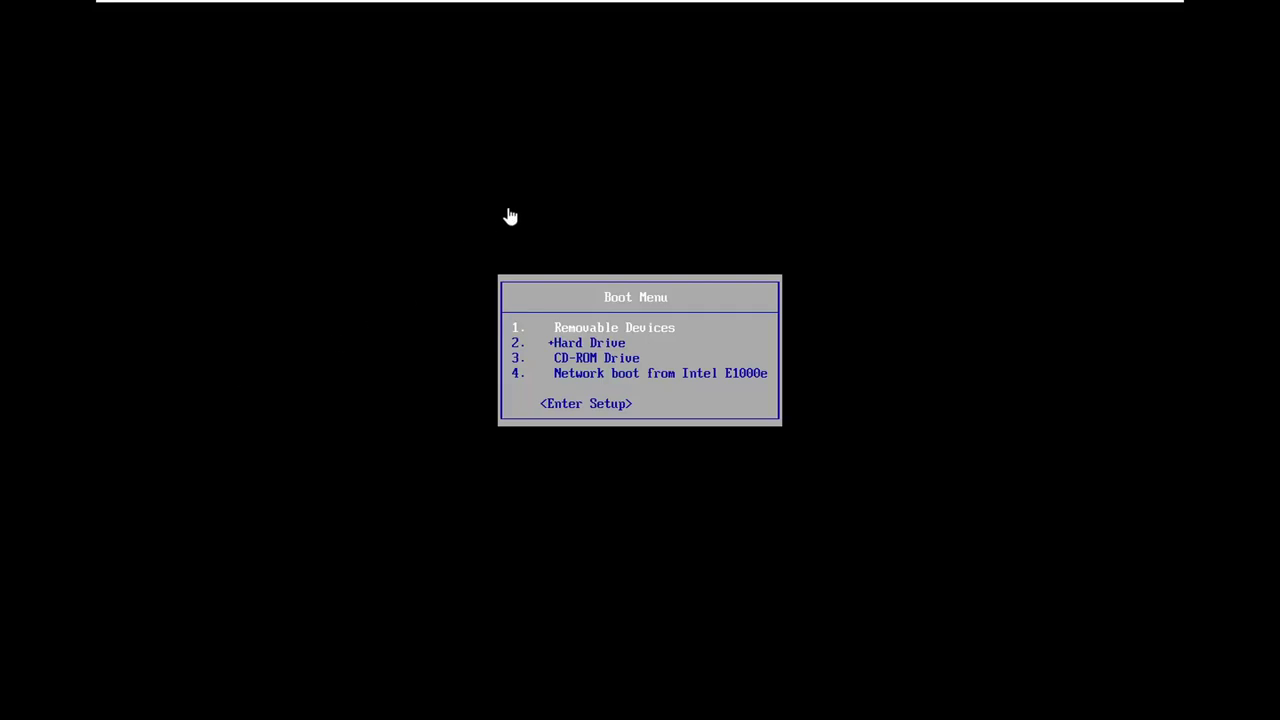
# - Boot the computer from the CD-ROM drive to start Windows Setup
pyautogui.press('Down')
pyautogui.press('Down')
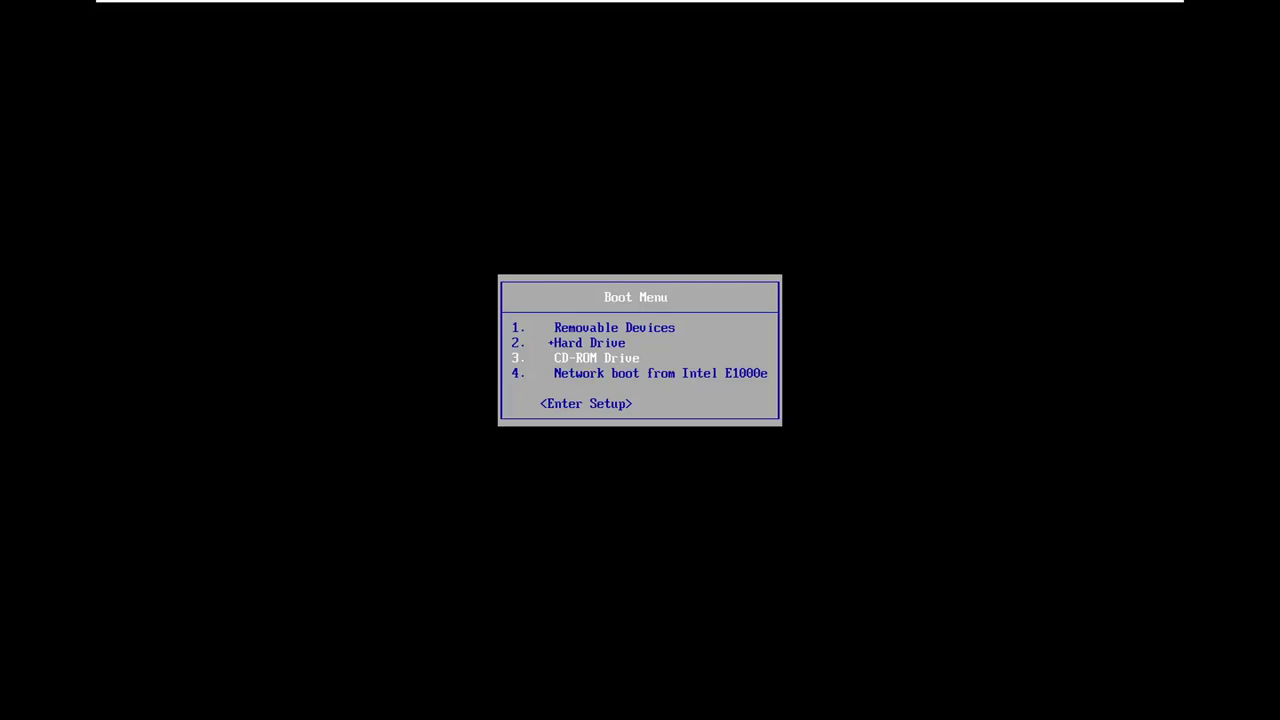
pyautogui.press('Return')
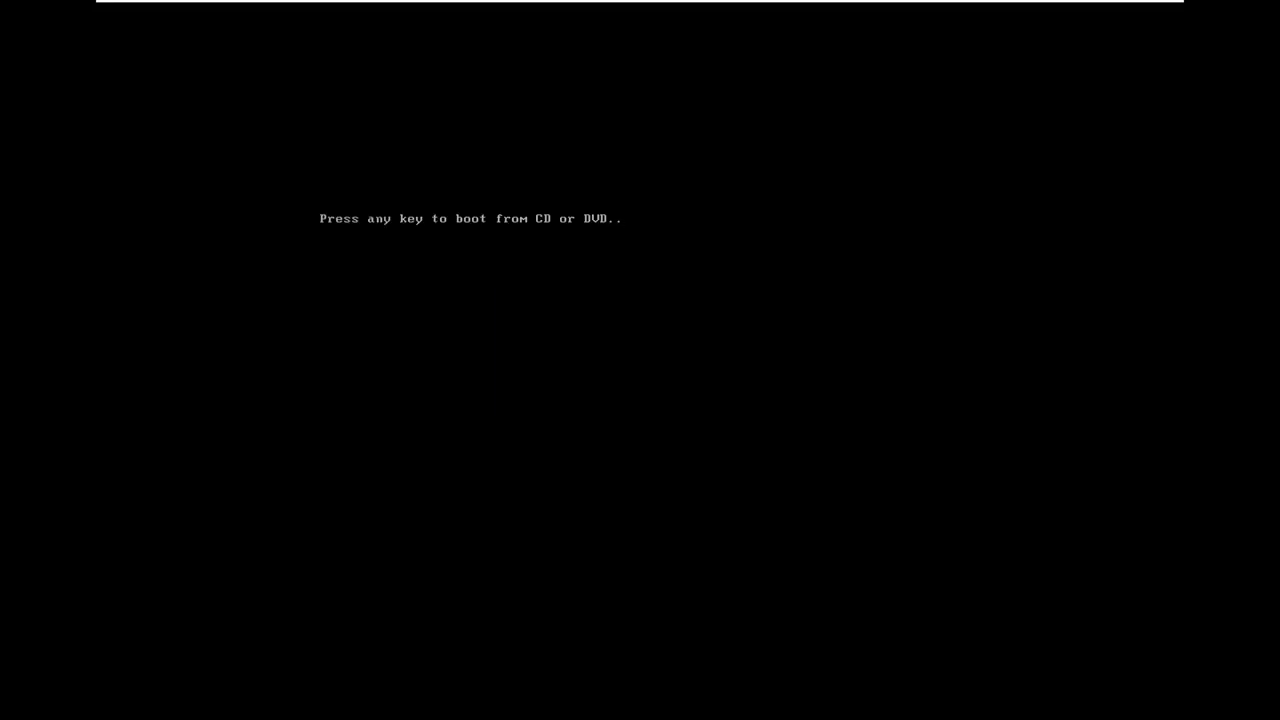
pyautogui.press('Return')
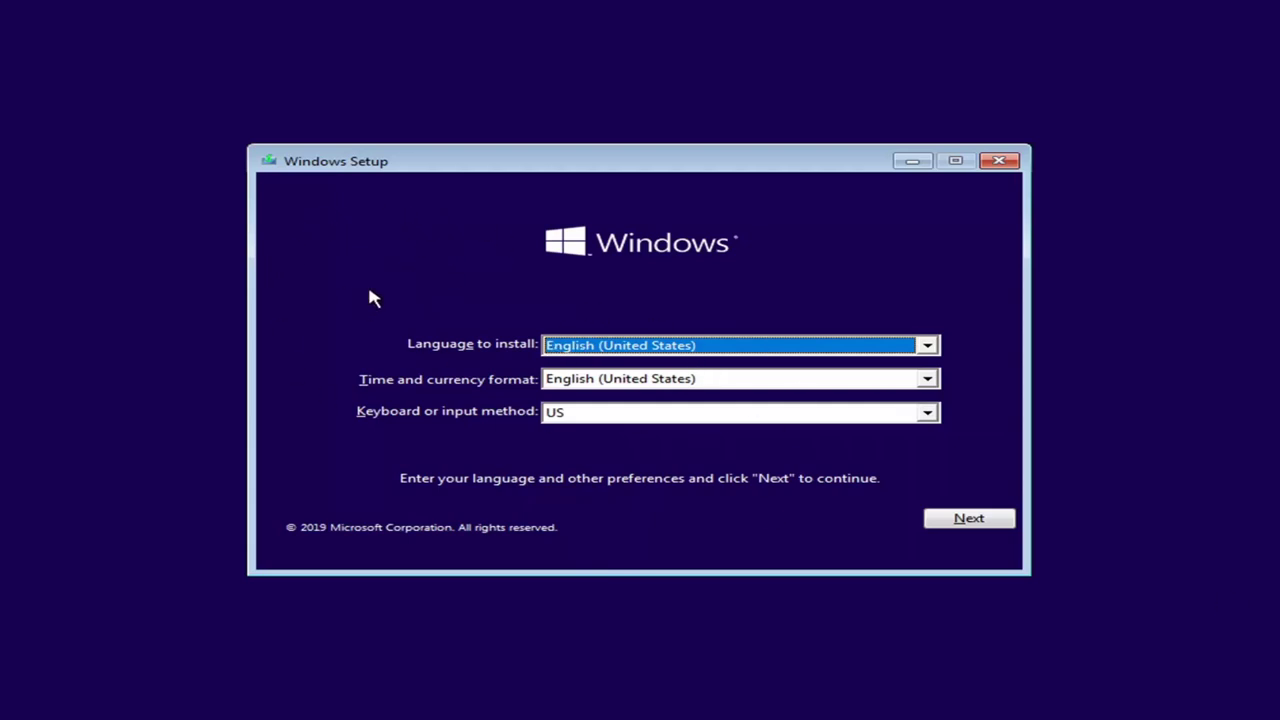
# - Accept the default language settings, choose to repair the computer, and launch System Restore for the Windows 10 installation
pyautogui.click(960, 520)
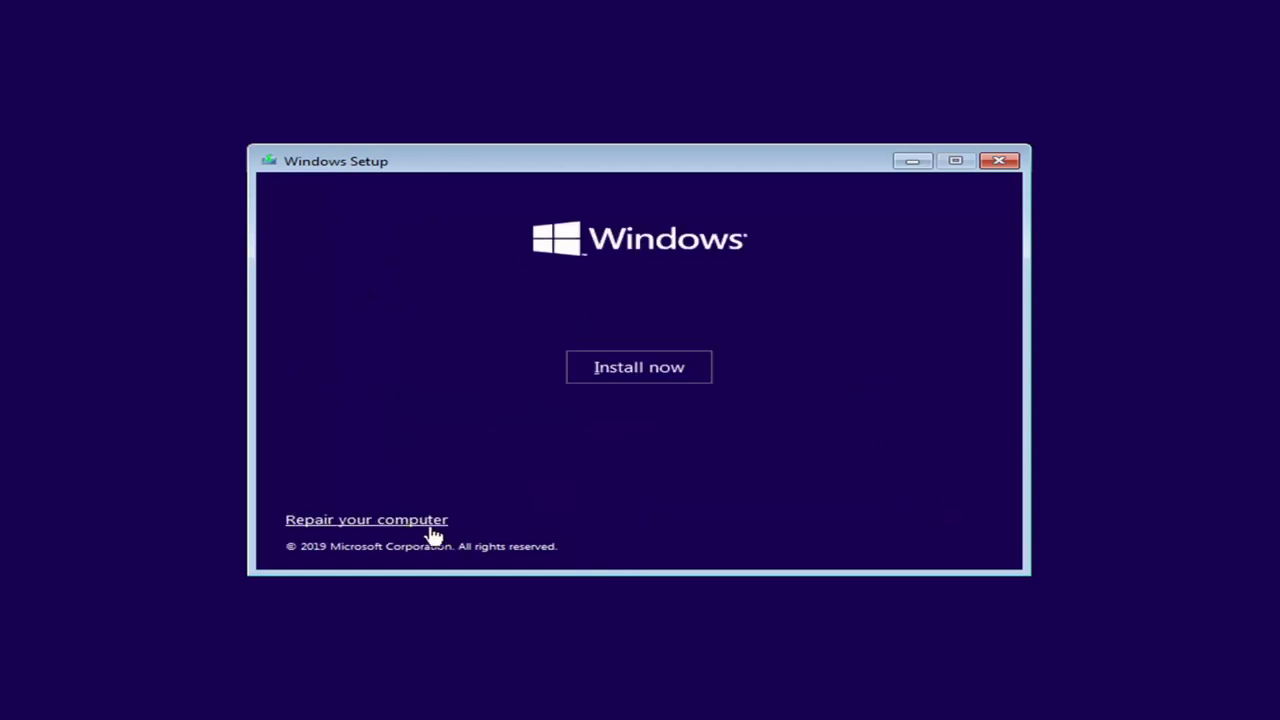
pyautogui.click(352, 522)
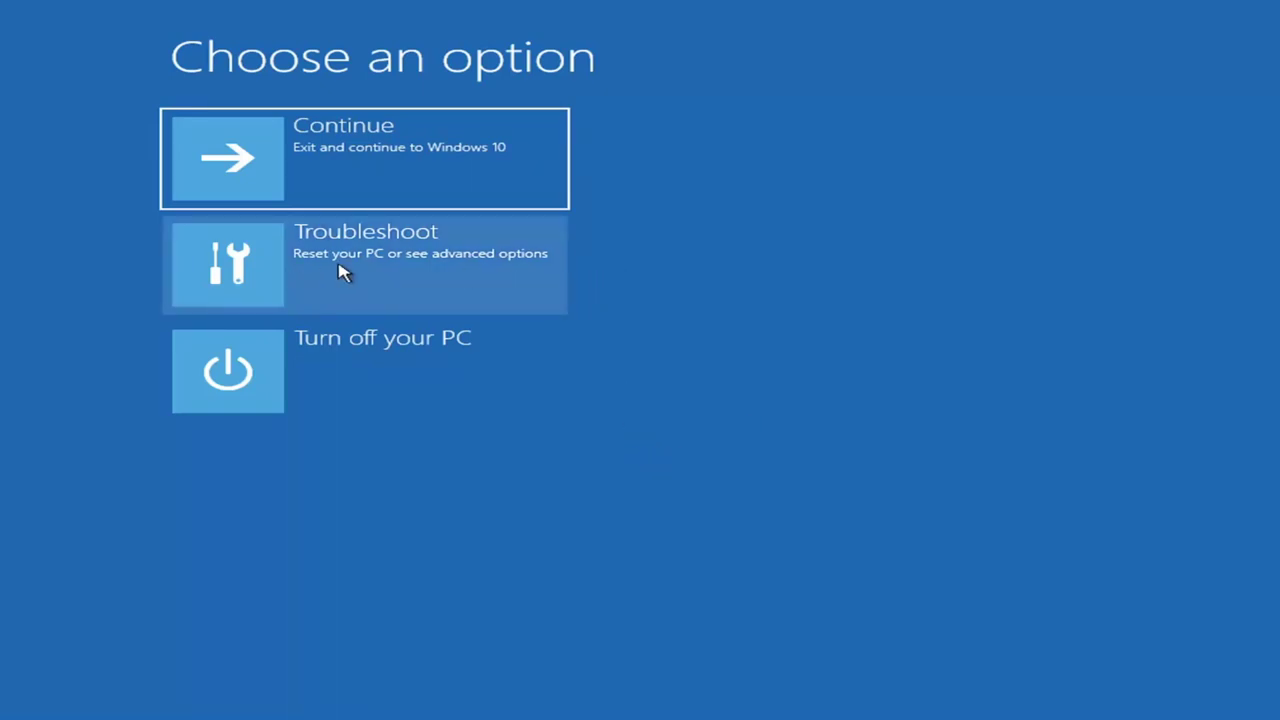
pyautogui.click(390, 284)
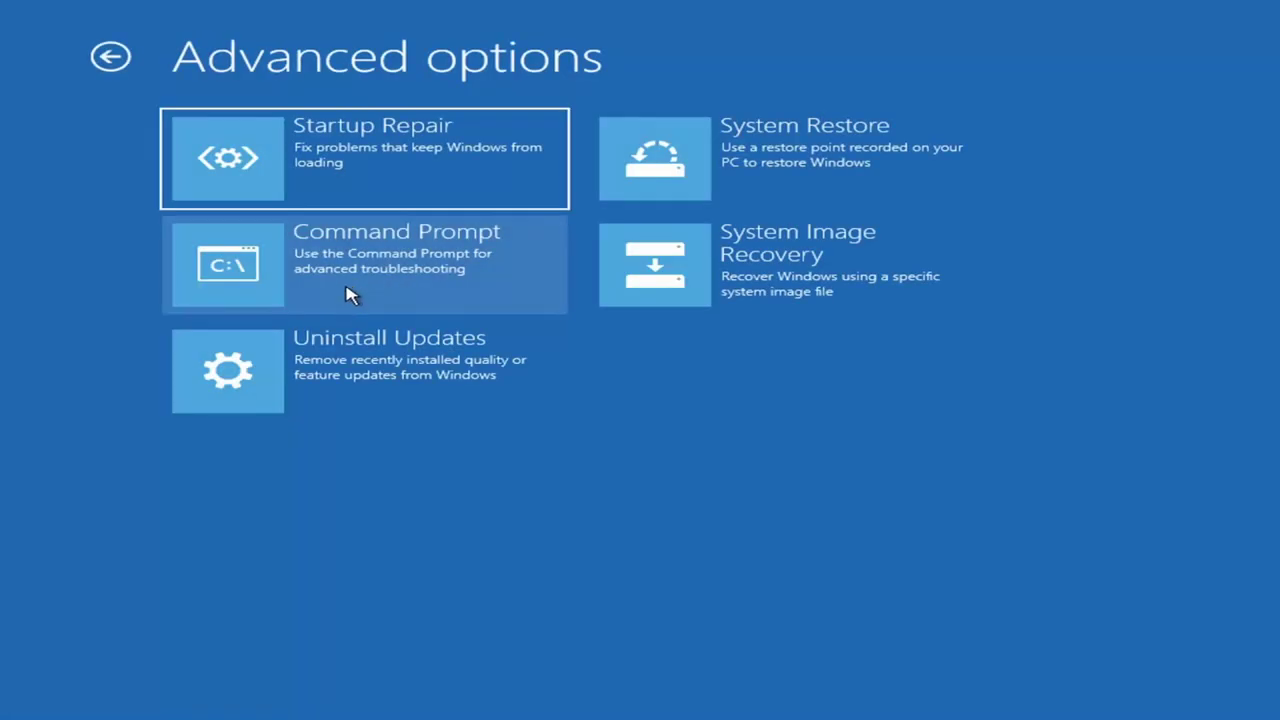
pyautogui.click(743, 142)
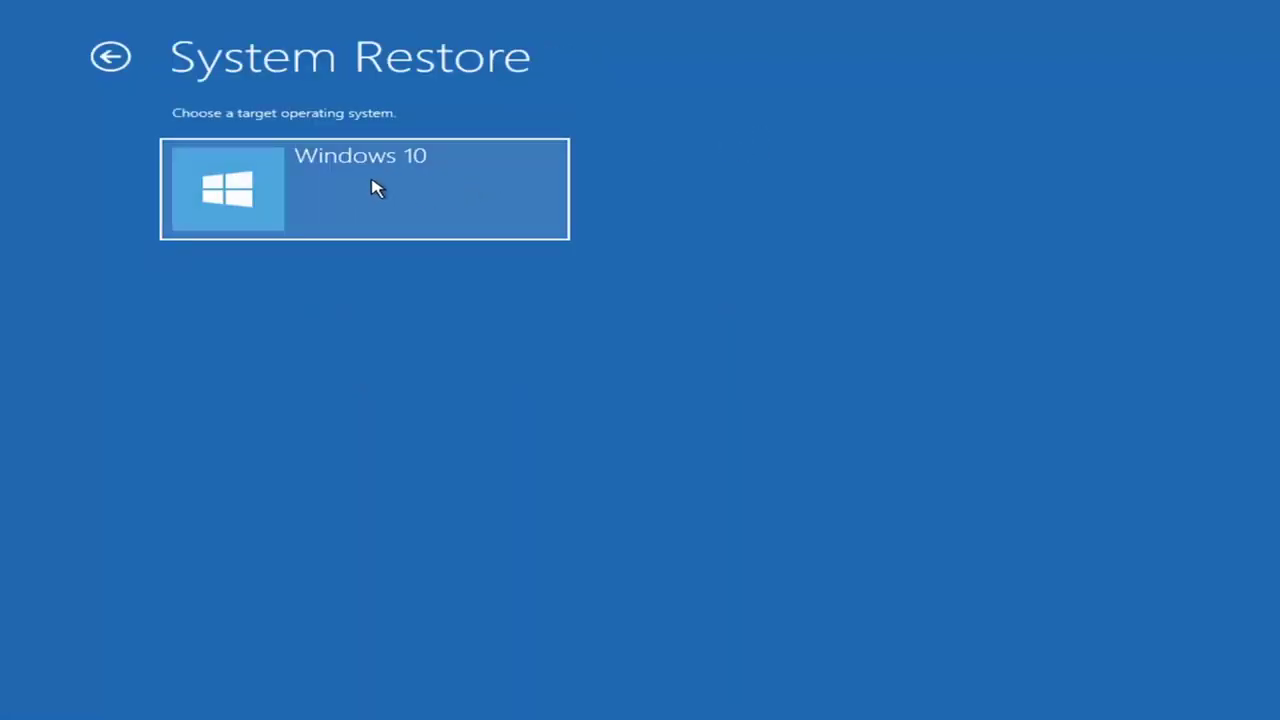
pyautogui.click(300, 191)
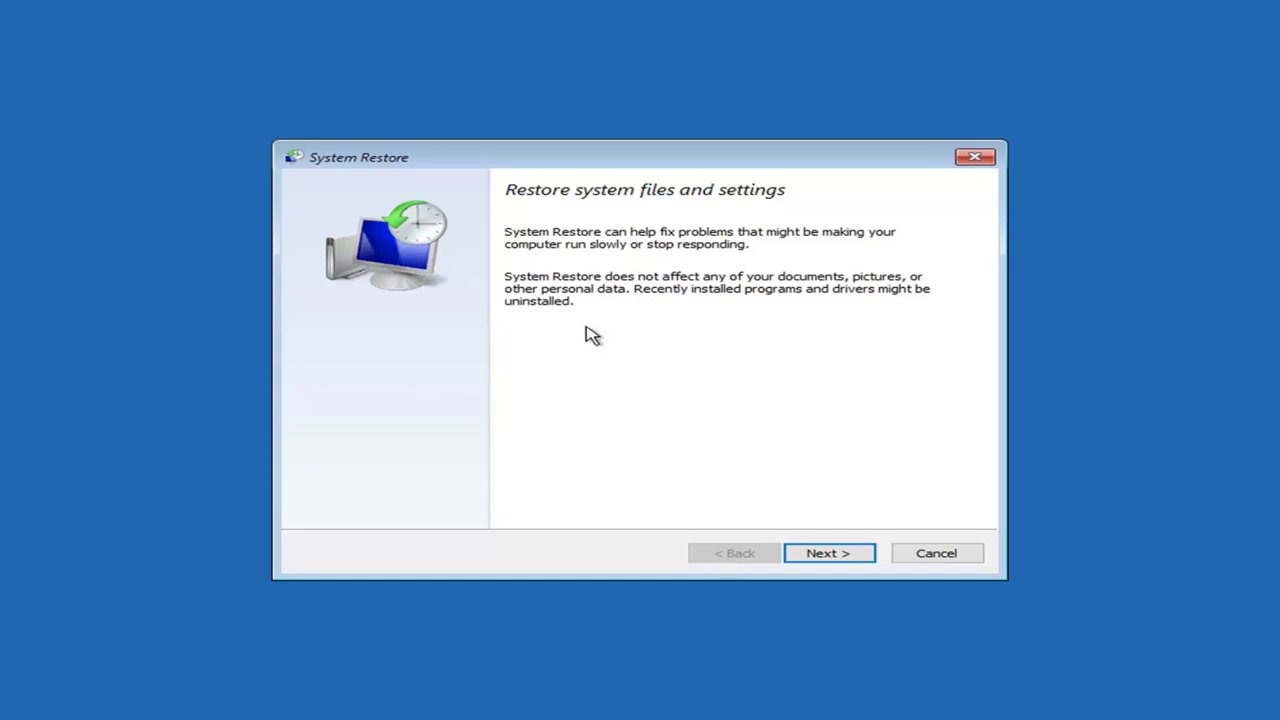
# - Restore the computer to the manual "Before Updates" restore point and confirm starting the restore
pyautogui.click(826, 558)
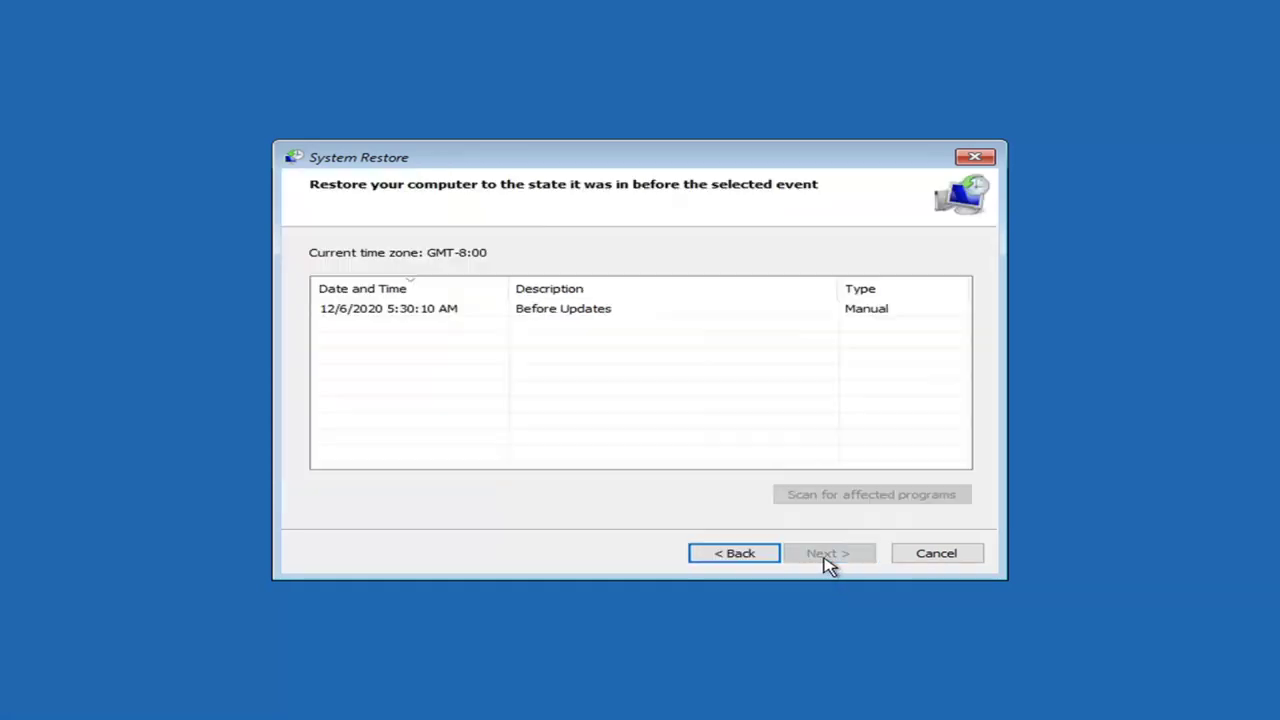
pyautogui.click(366, 309)
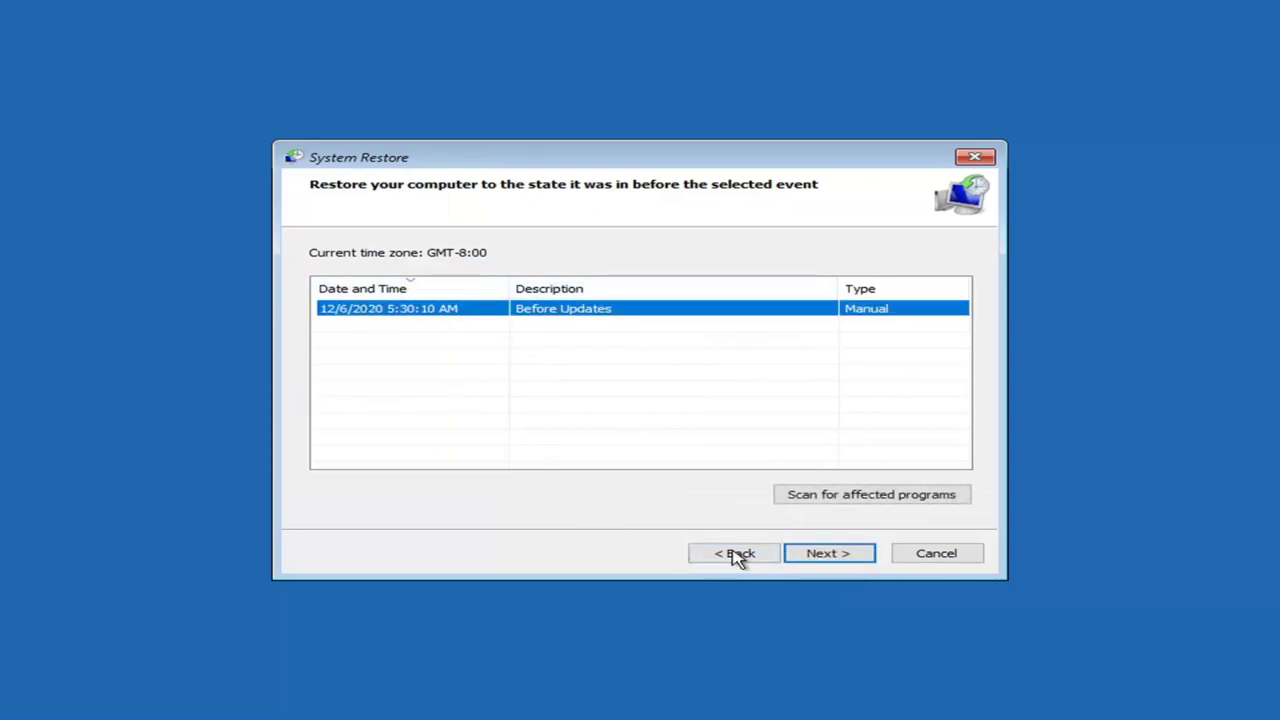
pyautogui.click(820, 556)
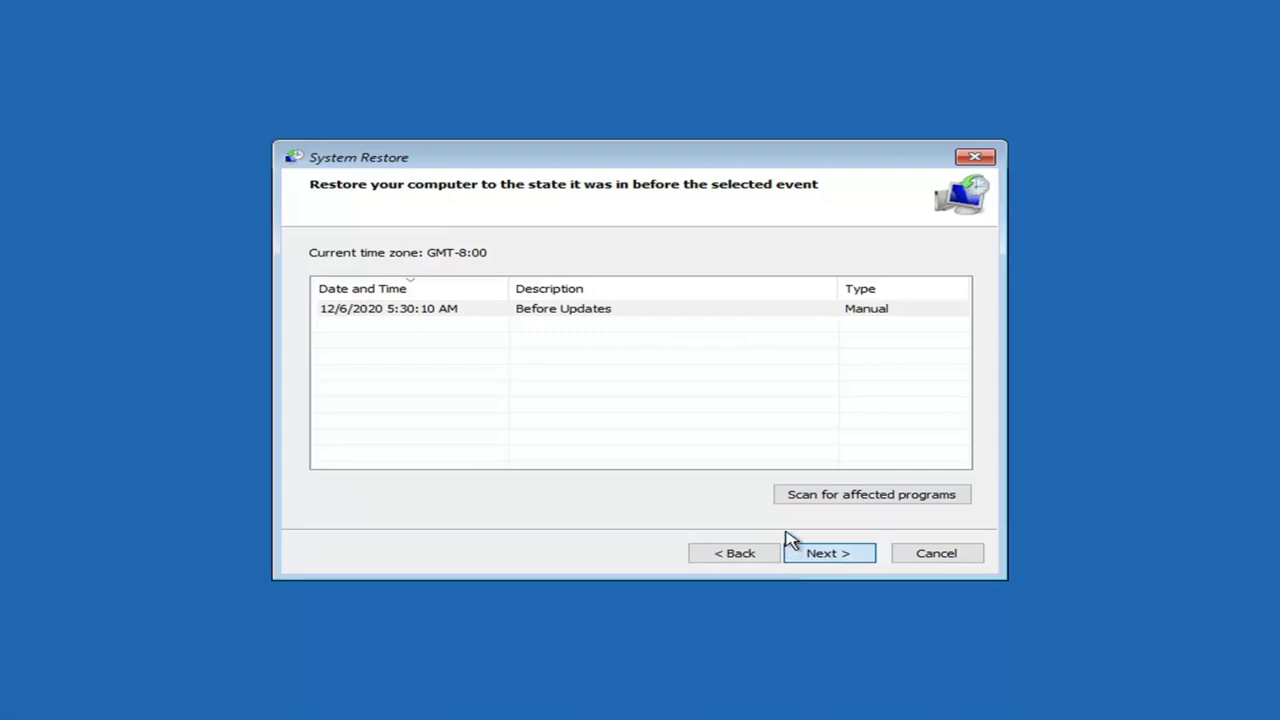
pyautogui.press('Return')
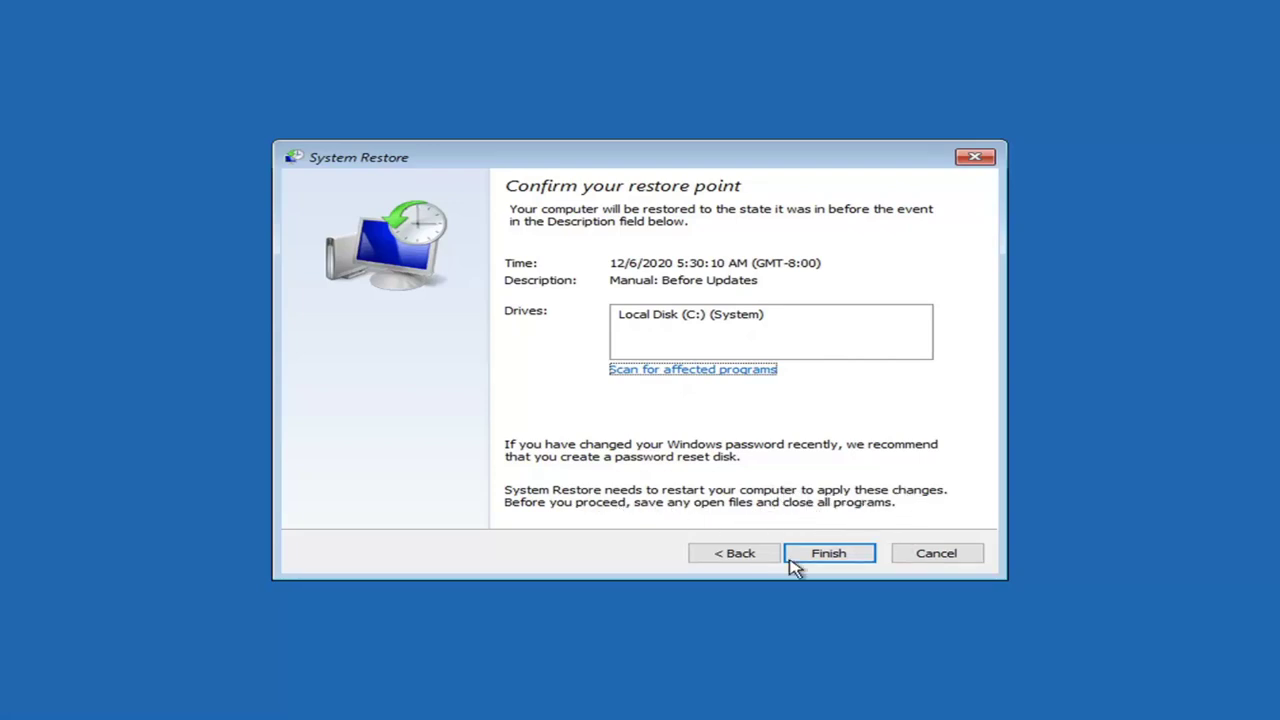
pyautogui.click(826, 560)
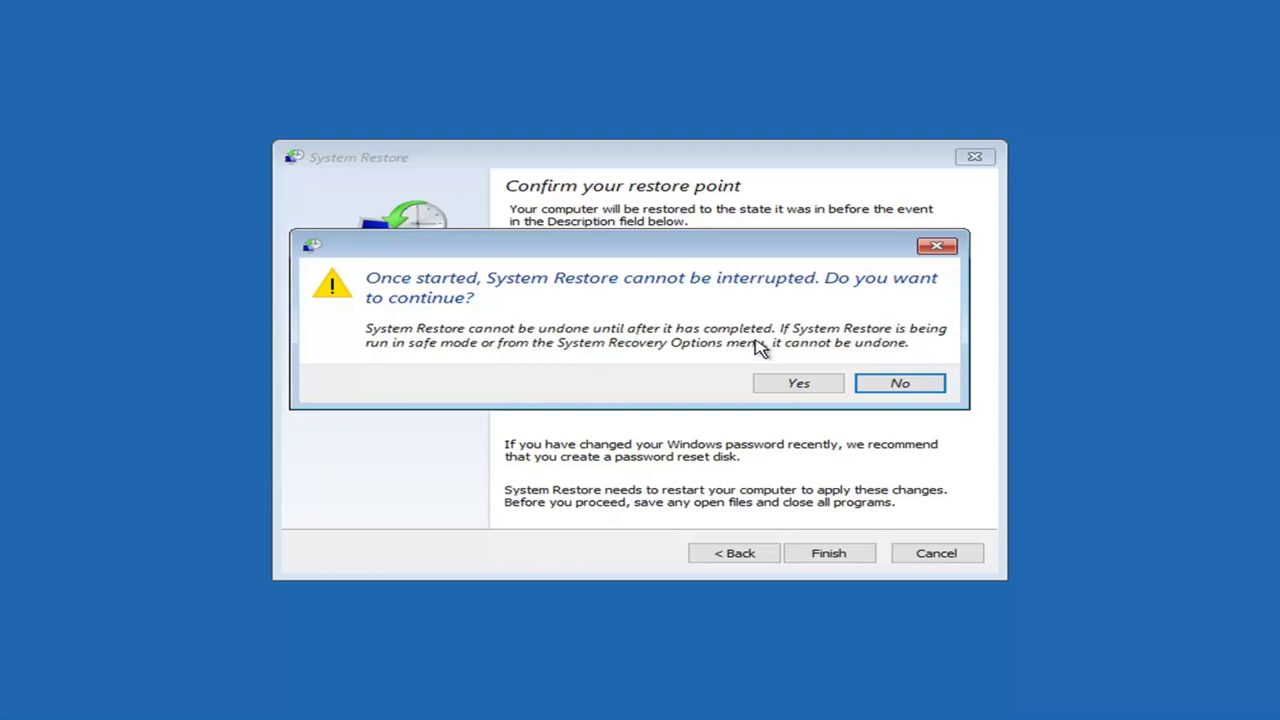
pyautogui.click(798, 386)
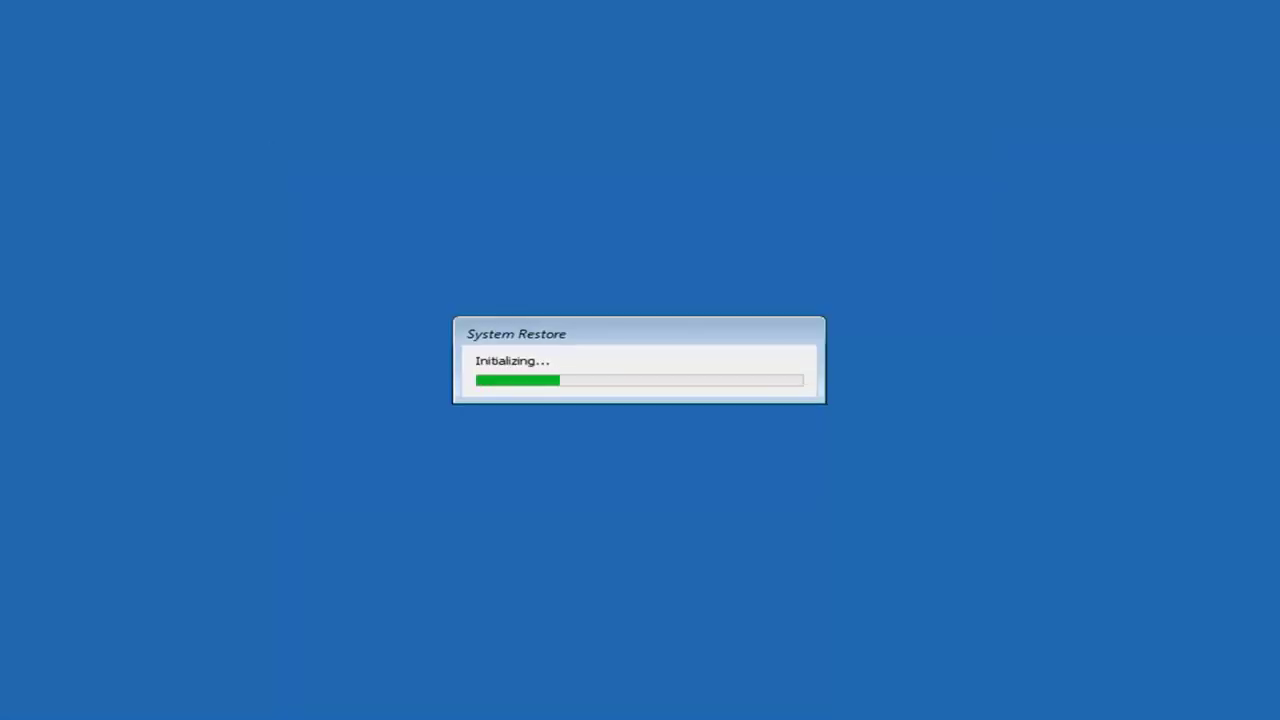
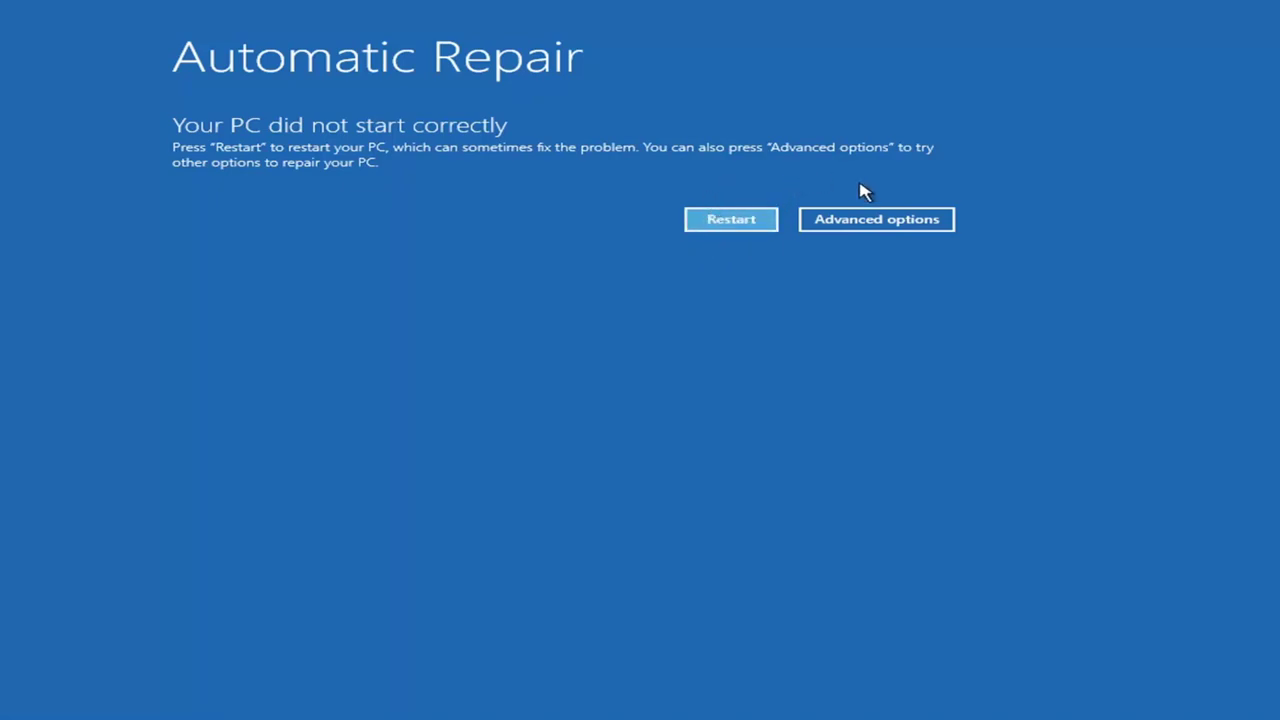
# - From the Automatic Repair screen, look at the Uninstall Updates choices and return to the advanced troubleshooting options
pyautogui.click(877, 224)
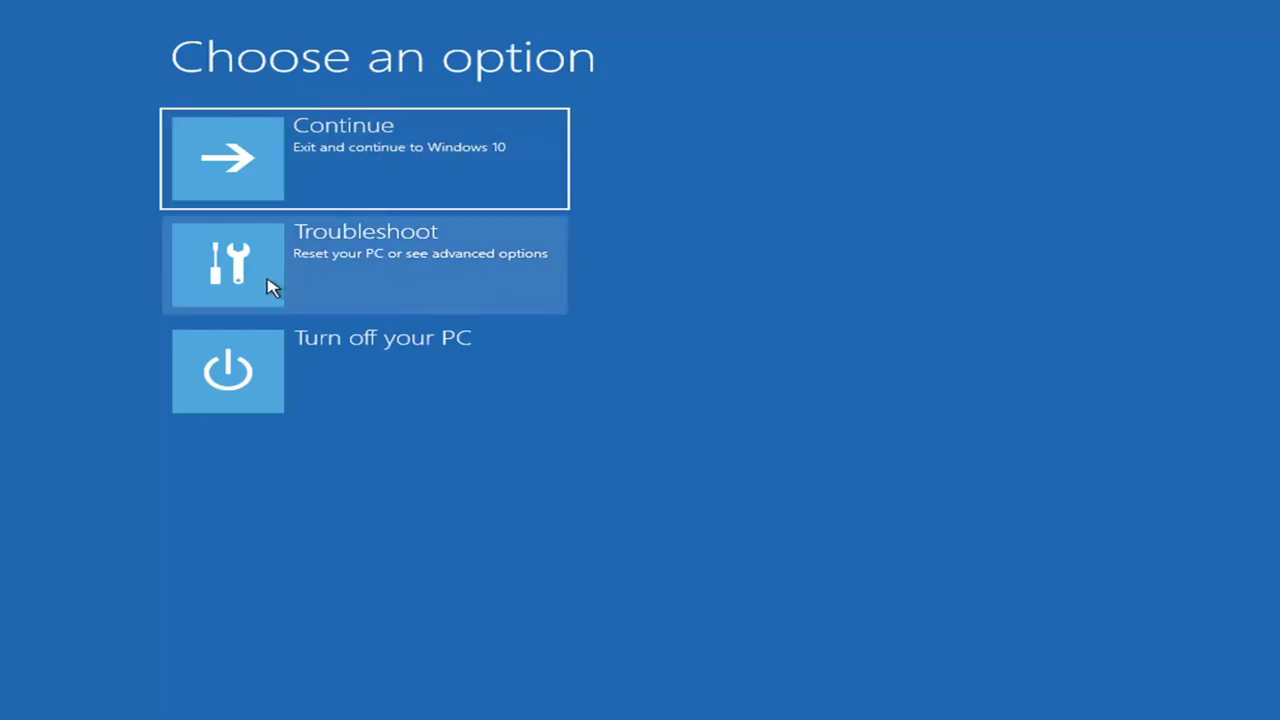
pyautogui.click(336, 267)
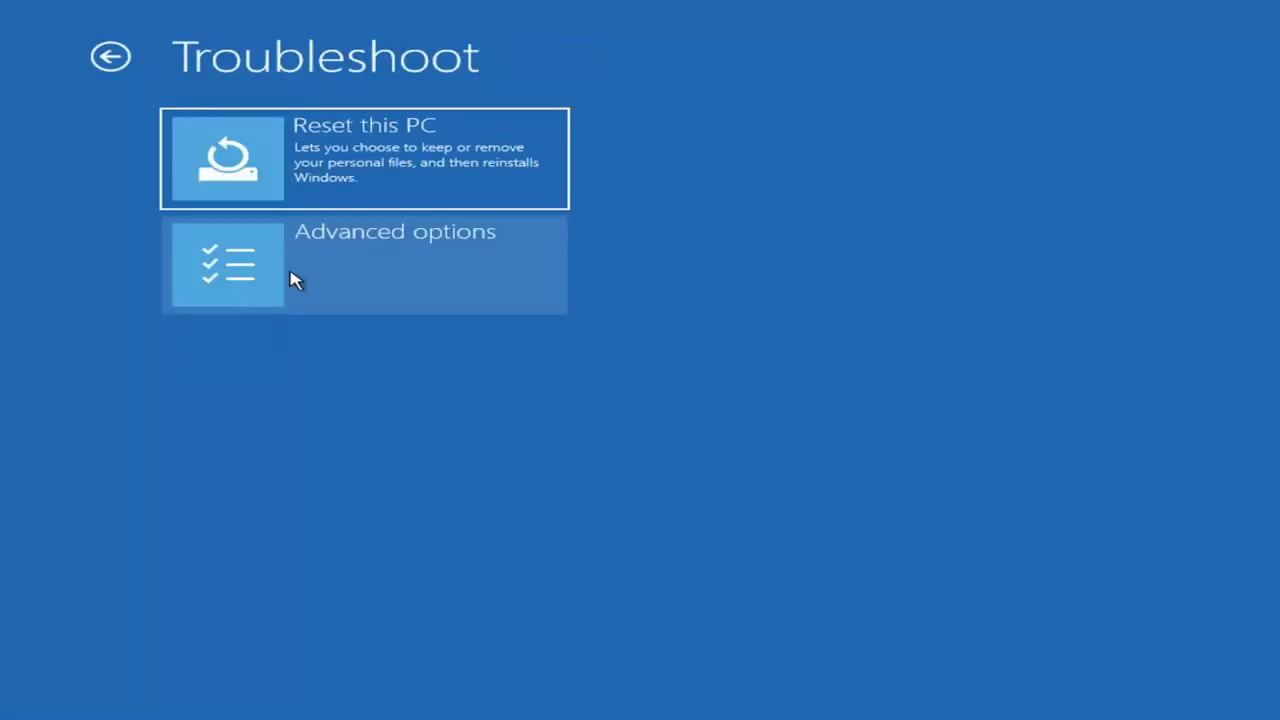
pyautogui.click(296, 279)
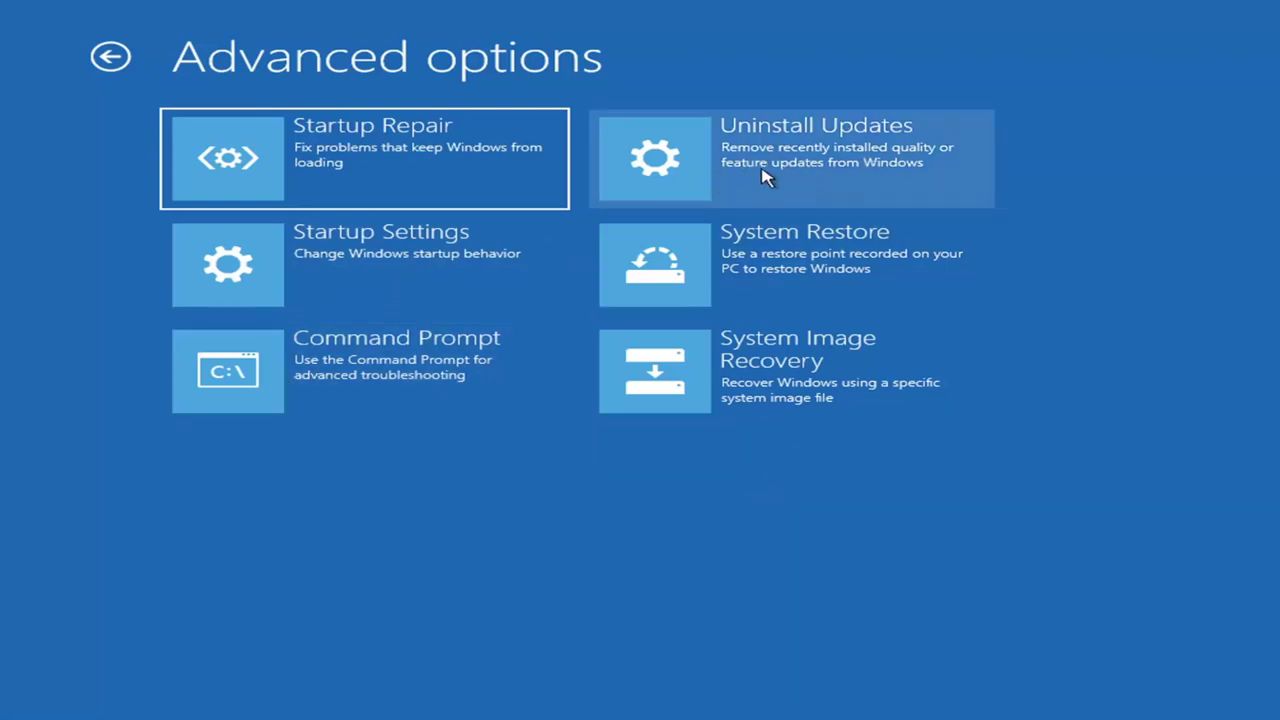
pyautogui.click(798, 173)
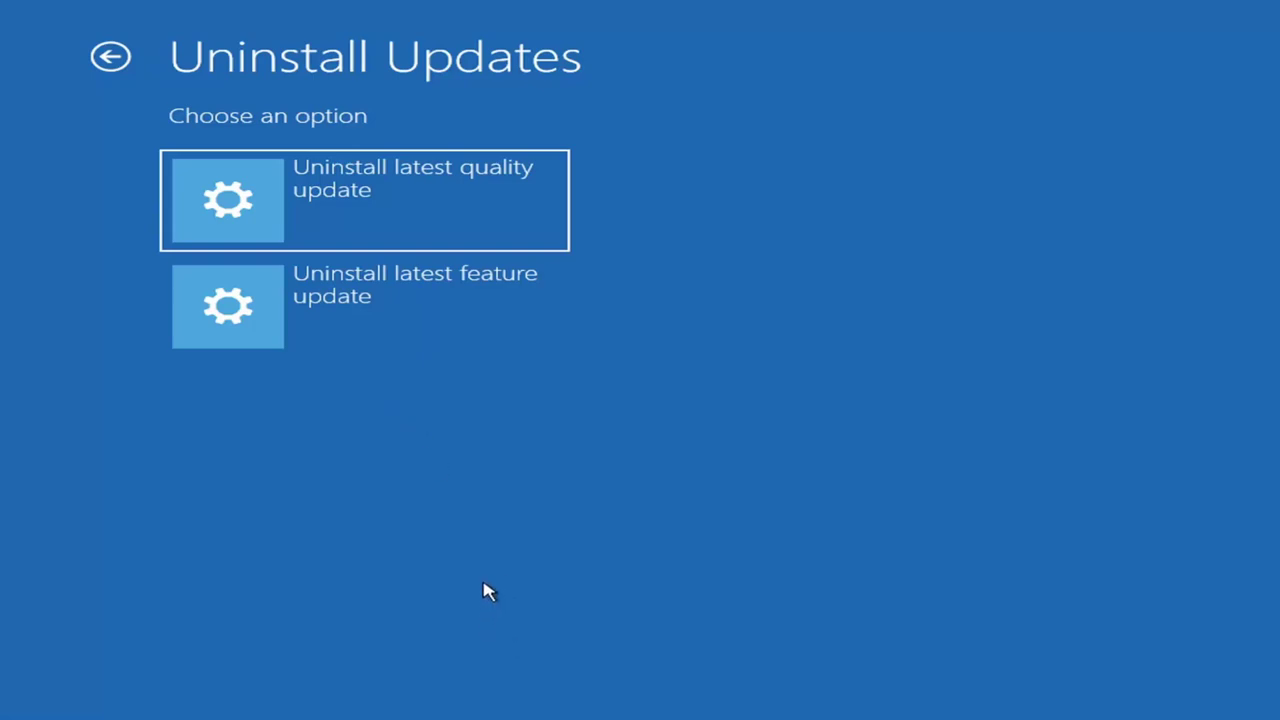
pyautogui.click(112, 58)
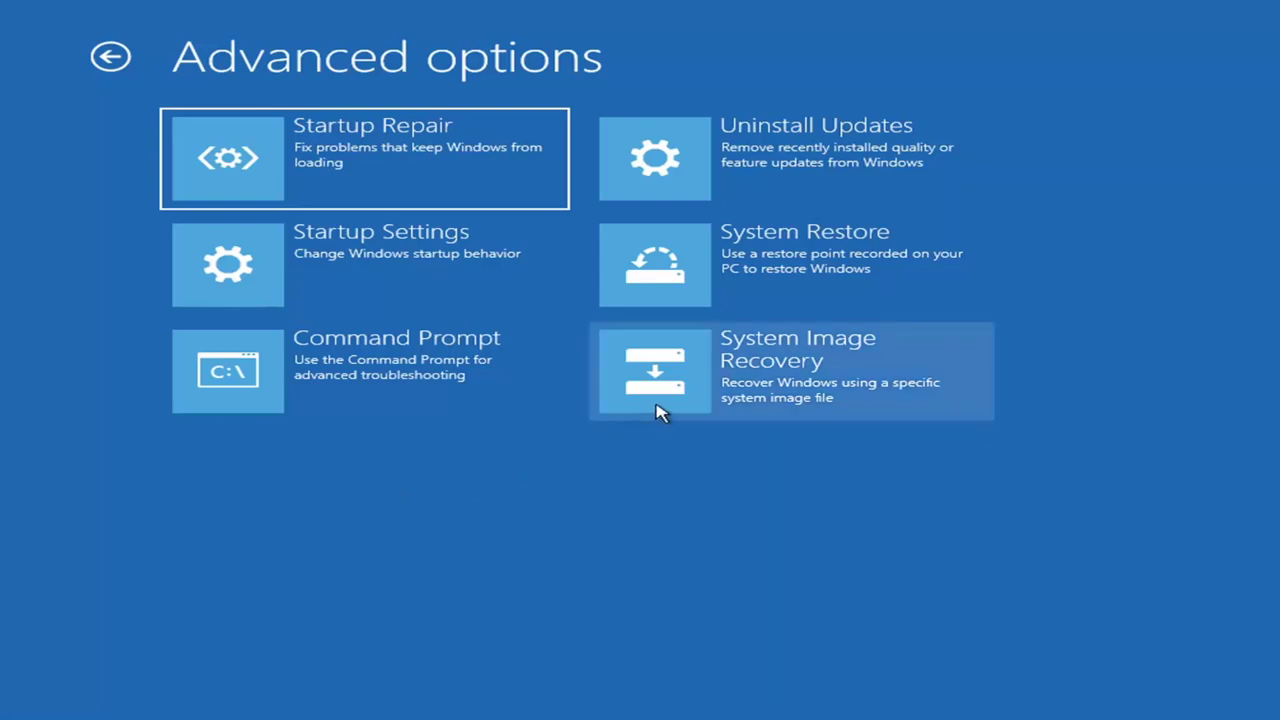
# - Try to access System Image Recovery with the listed account, submitting the account password and retrying with the password field empty
pyautogui.click(742, 381)
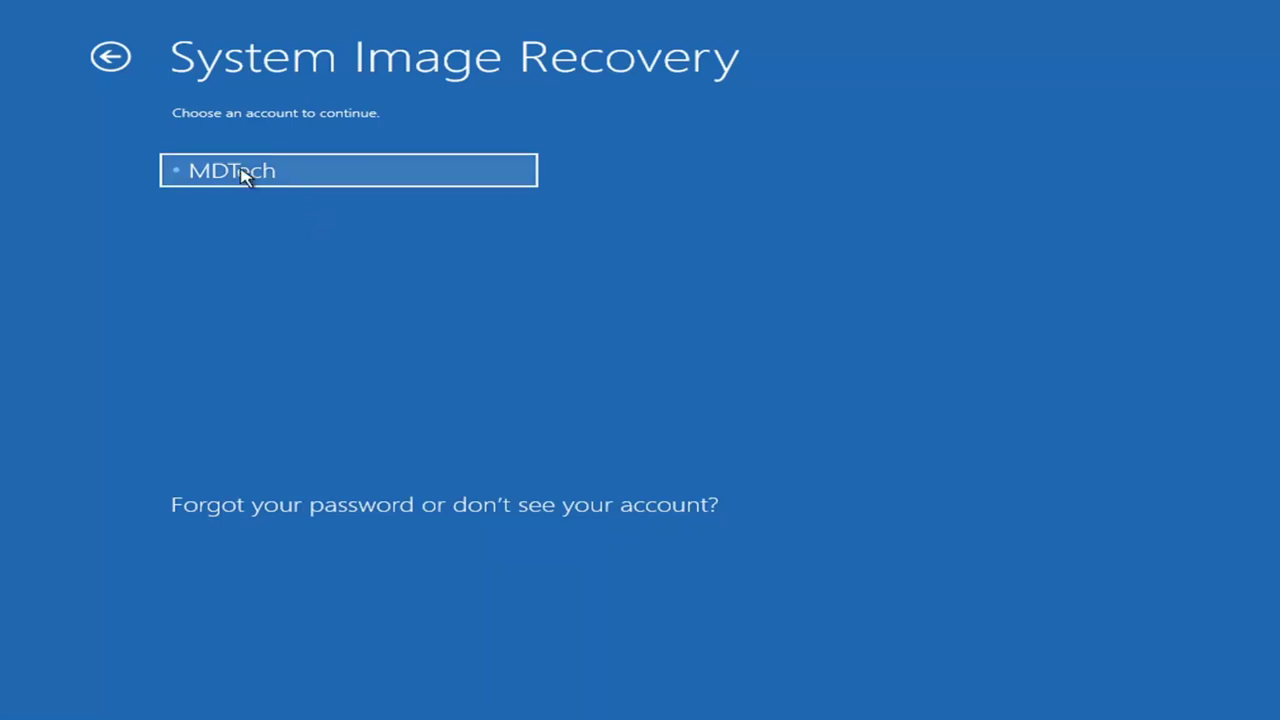
pyautogui.click(316, 188)
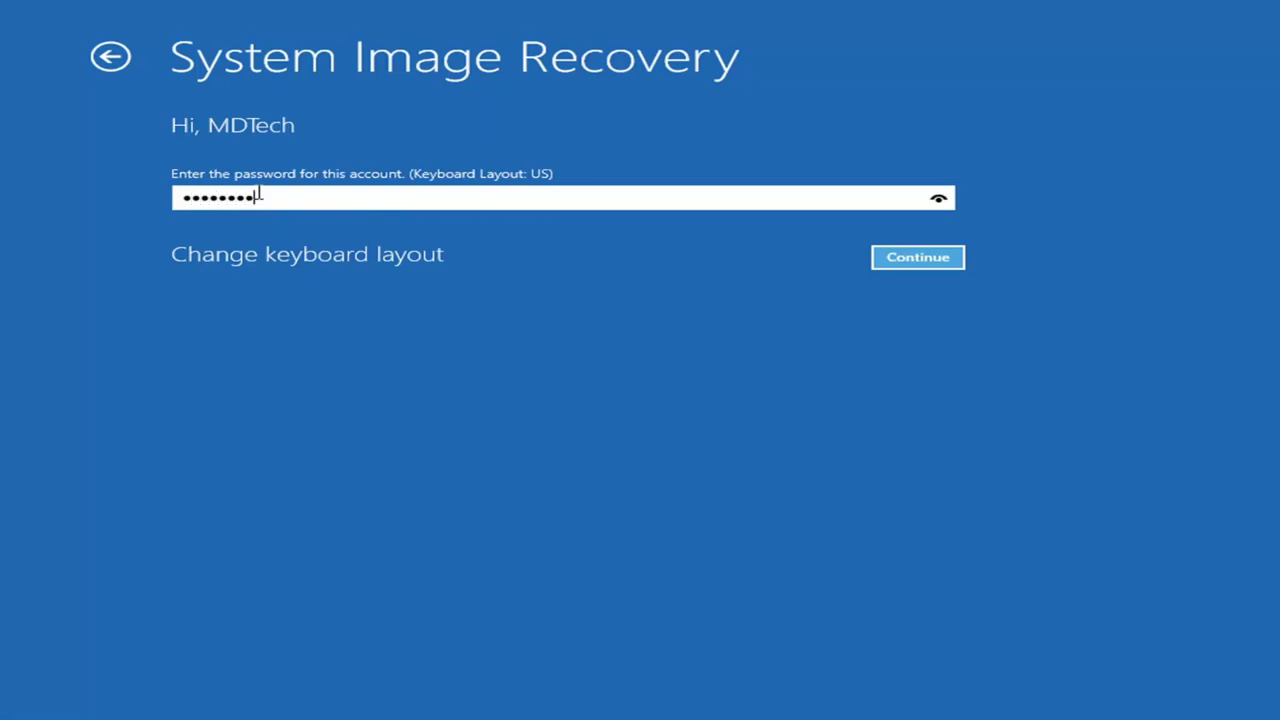
pyautogui.click(908, 262)
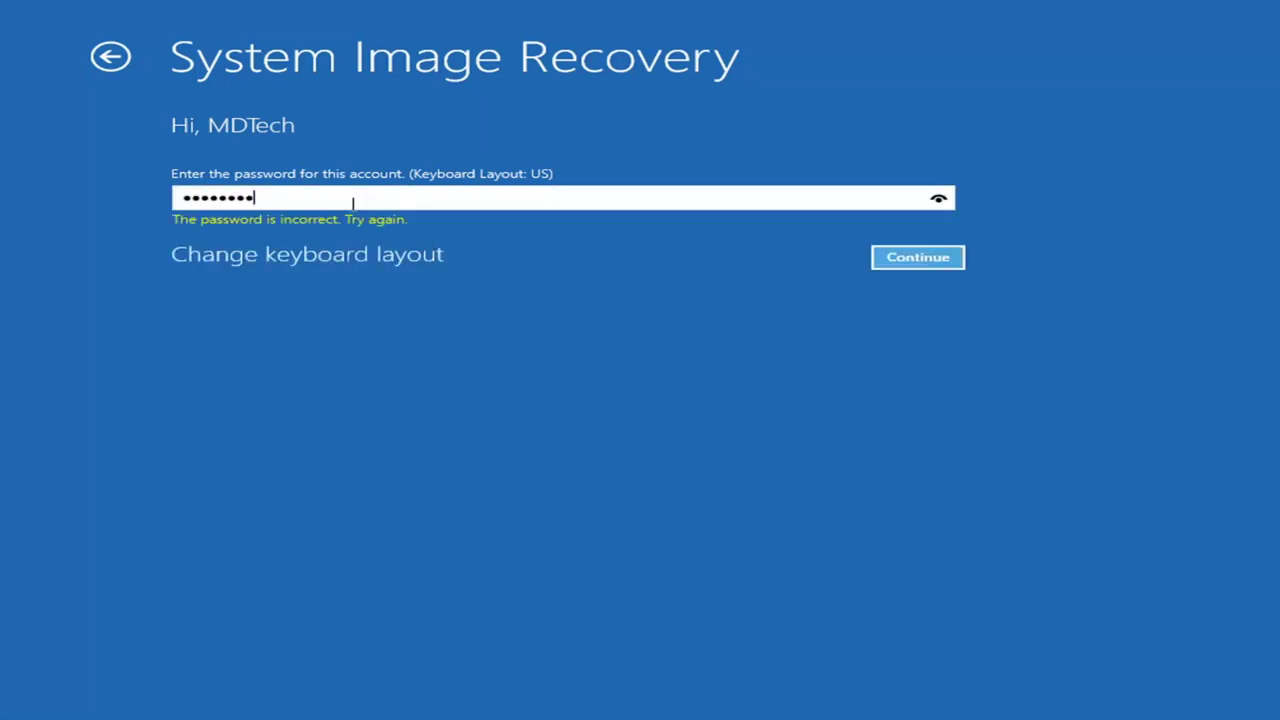
pyautogui.hotkey('ctrl', 'a')
pyautogui.press('BackSpace')
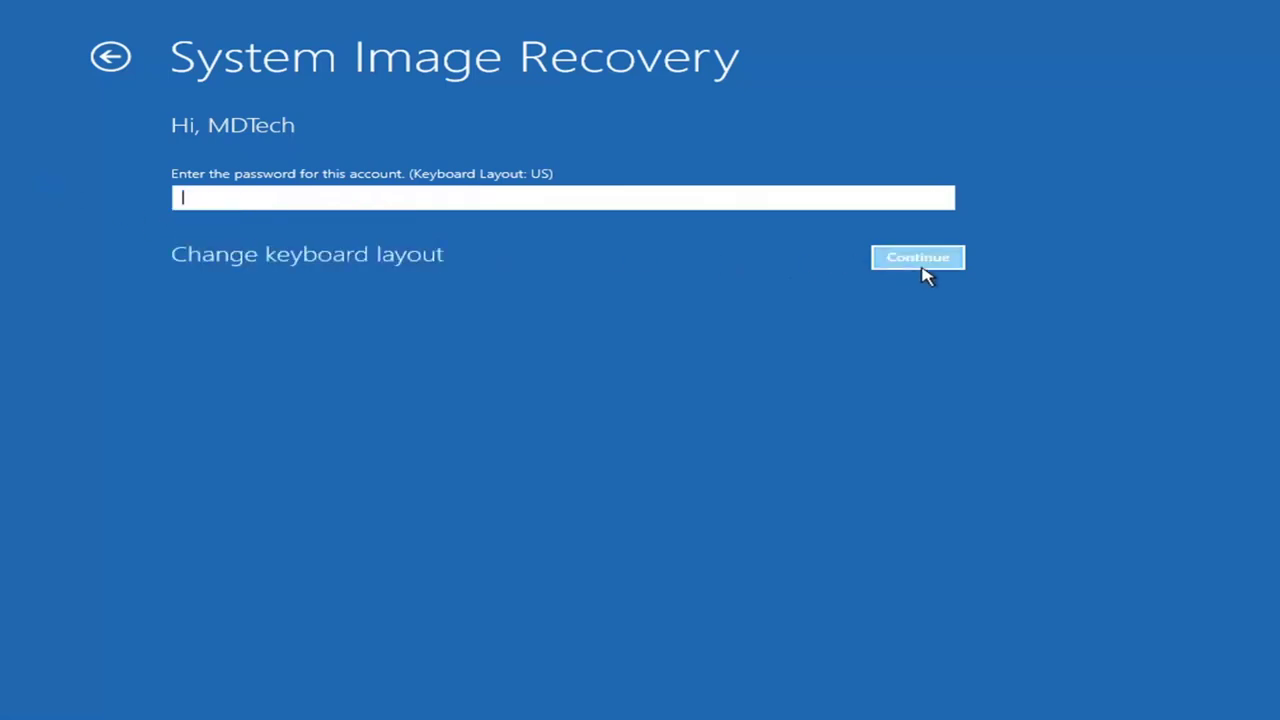
pyautogui.click(921, 268)
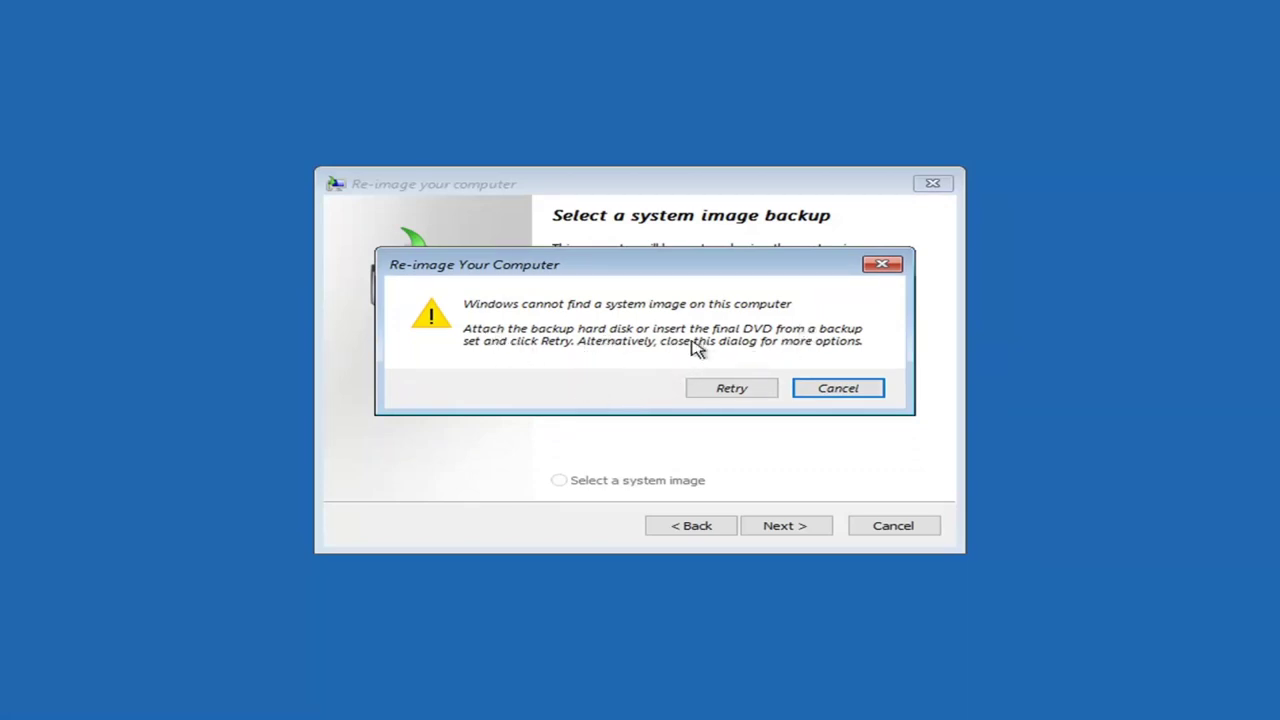
# - Dismiss the missing system image warning and cancel re-imaging the computer
pyautogui.moveTo(660, 266)
pyautogui.mouseDown()
pyautogui.moveTo(674, 330)
pyautogui.moveTo(660, 523)
pyautogui.moveTo(661, 250)
pyautogui.mouseUp()
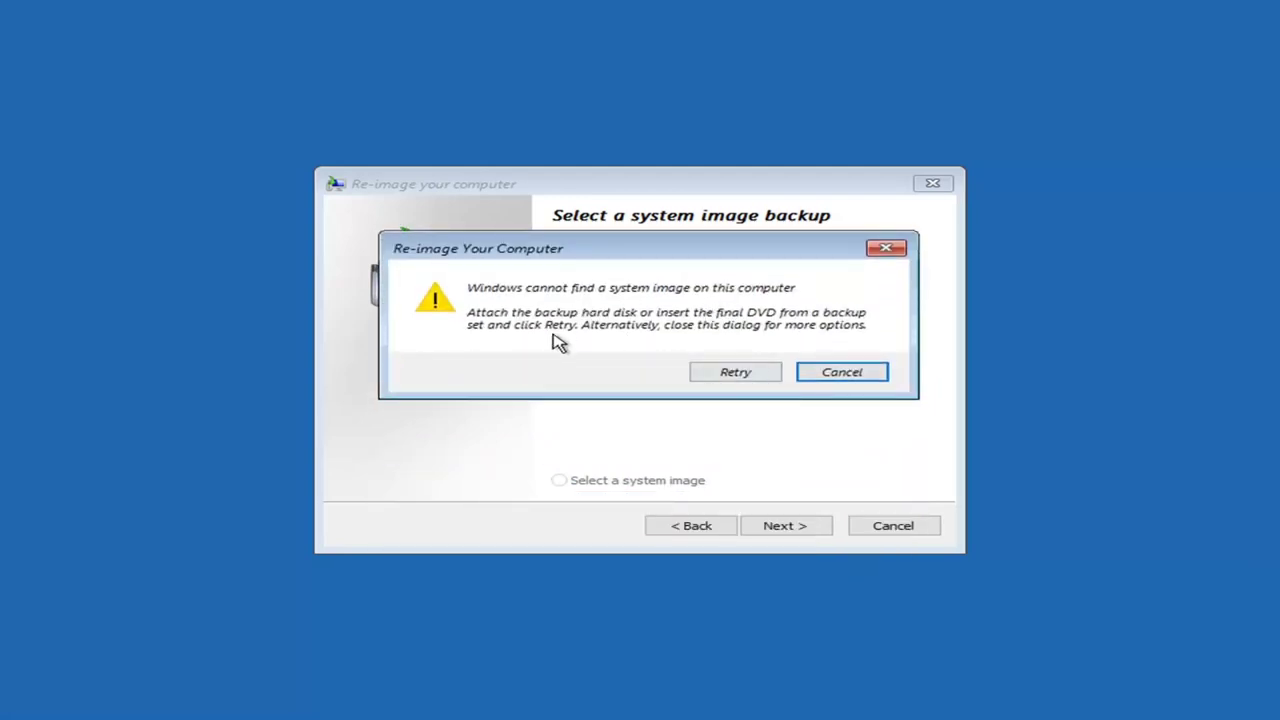
pyautogui.moveTo(626, 248)
pyautogui.mouseDown()
pyautogui.moveTo(634, 291)
pyautogui.moveTo(639, 226)
pyautogui.mouseUp()
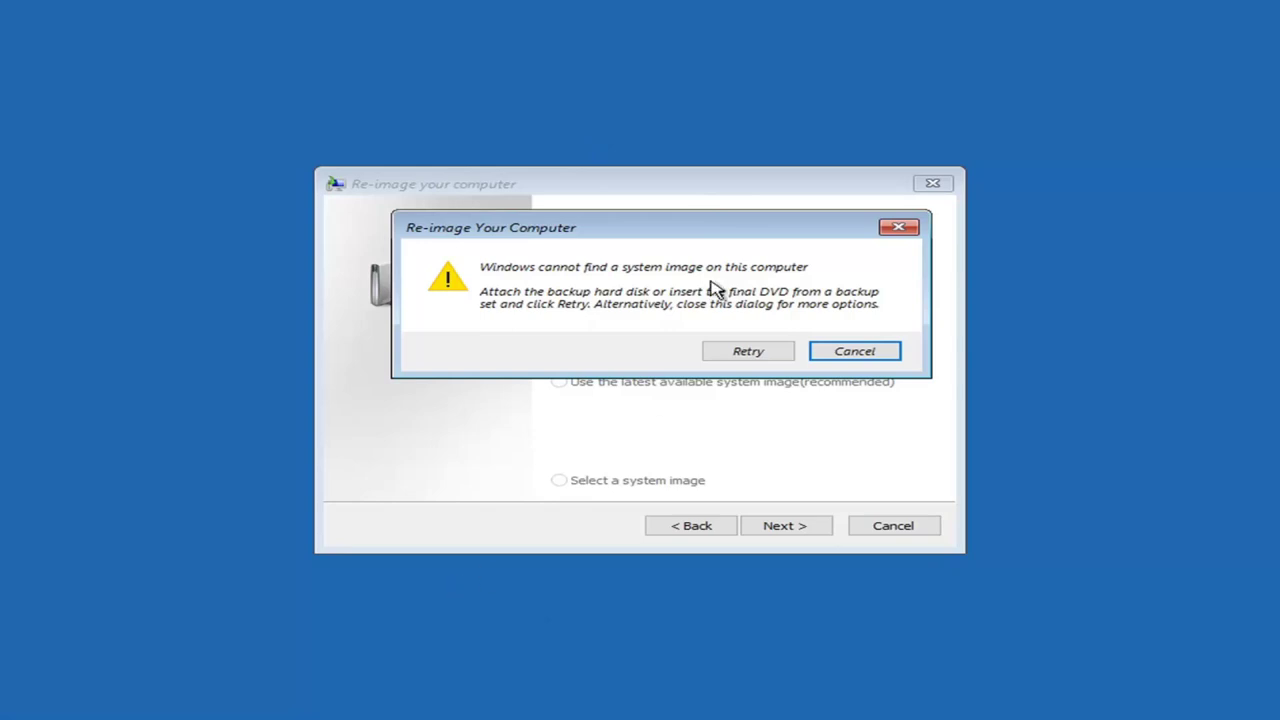
pyautogui.click(901, 227)
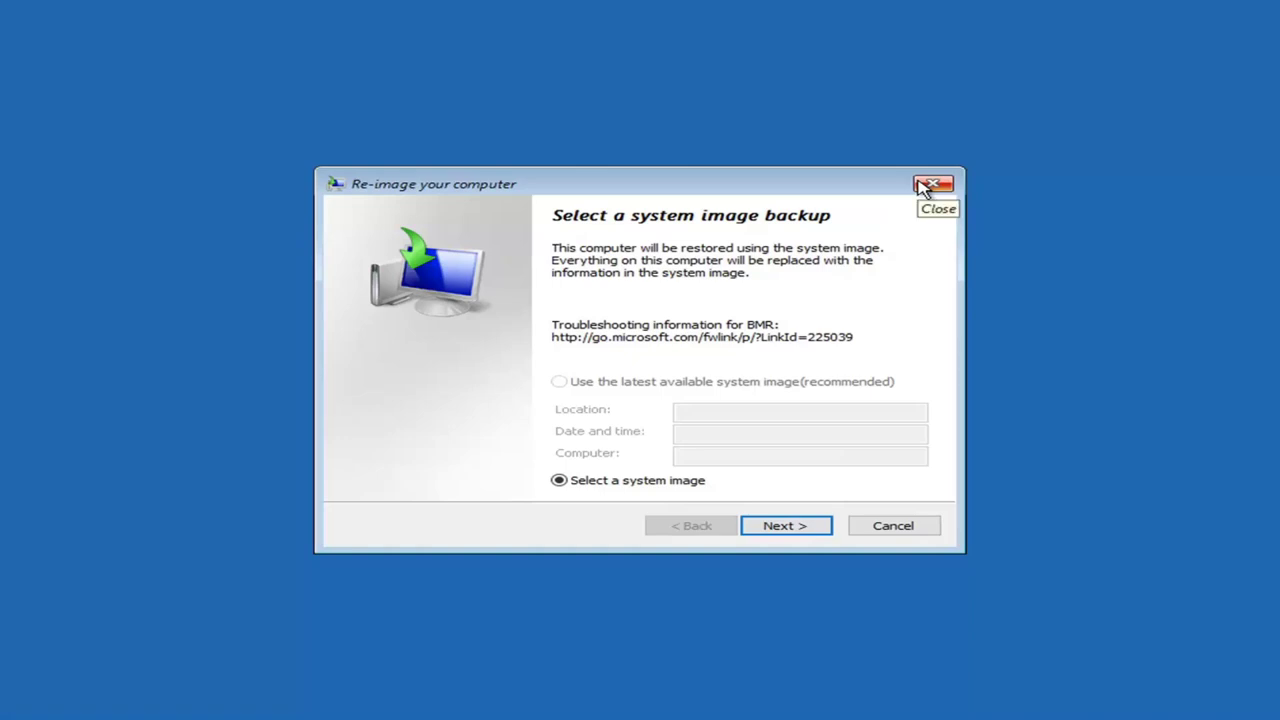
pyautogui.click(896, 537)
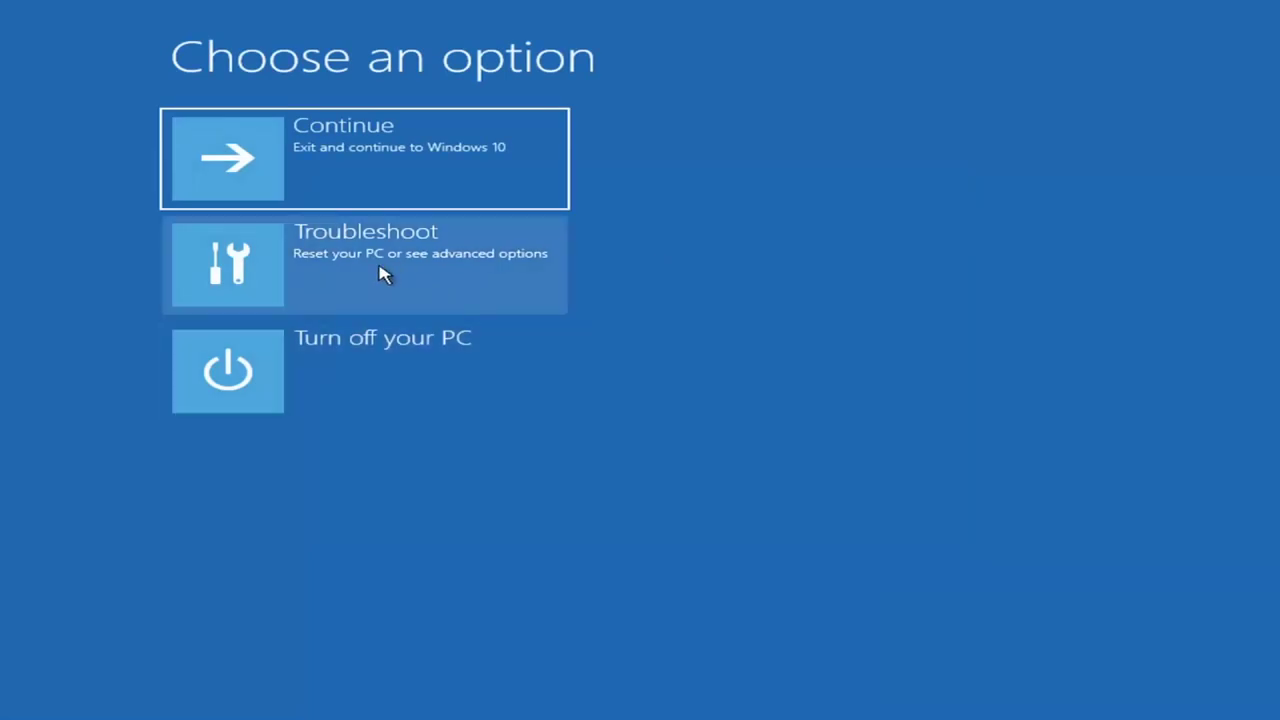
# - Open Command Prompt from the advanced troubleshooting options
pyautogui.click(300, 266)
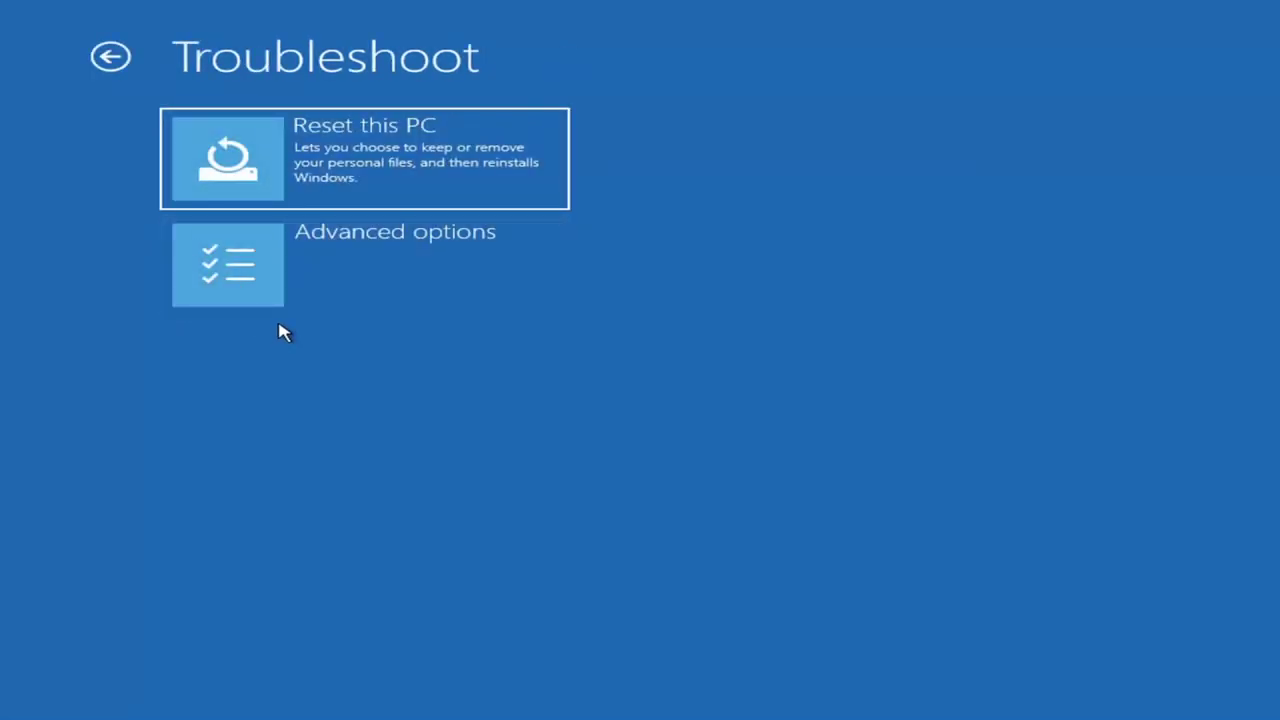
pyautogui.click(314, 284)
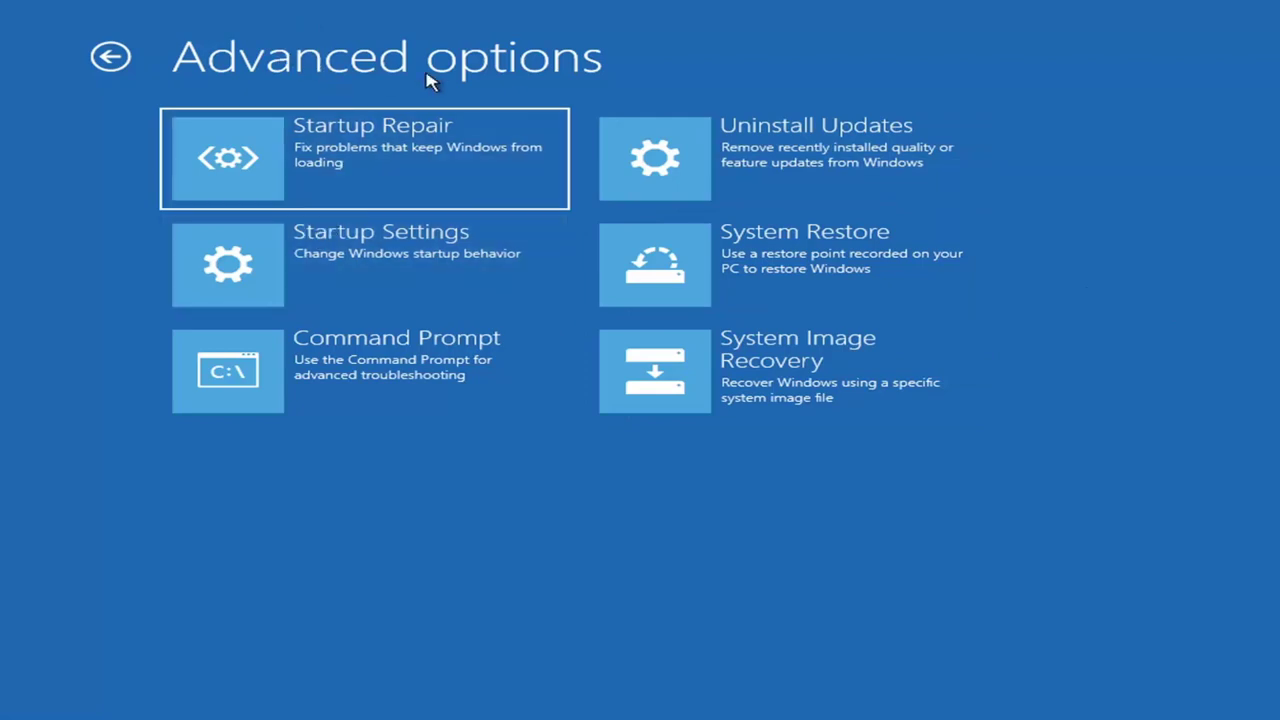
pyautogui.click(357, 374)
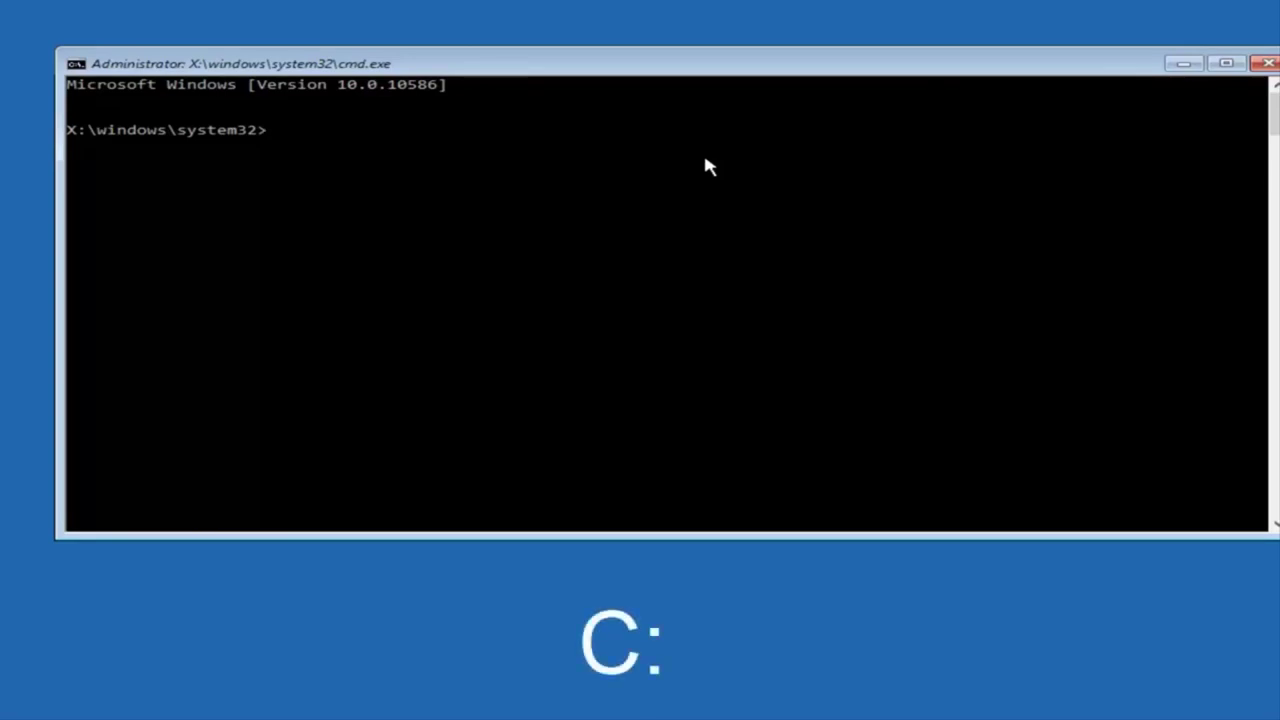
# - Switch to drive C: and list its contents with dir
pyautogui.write('c')
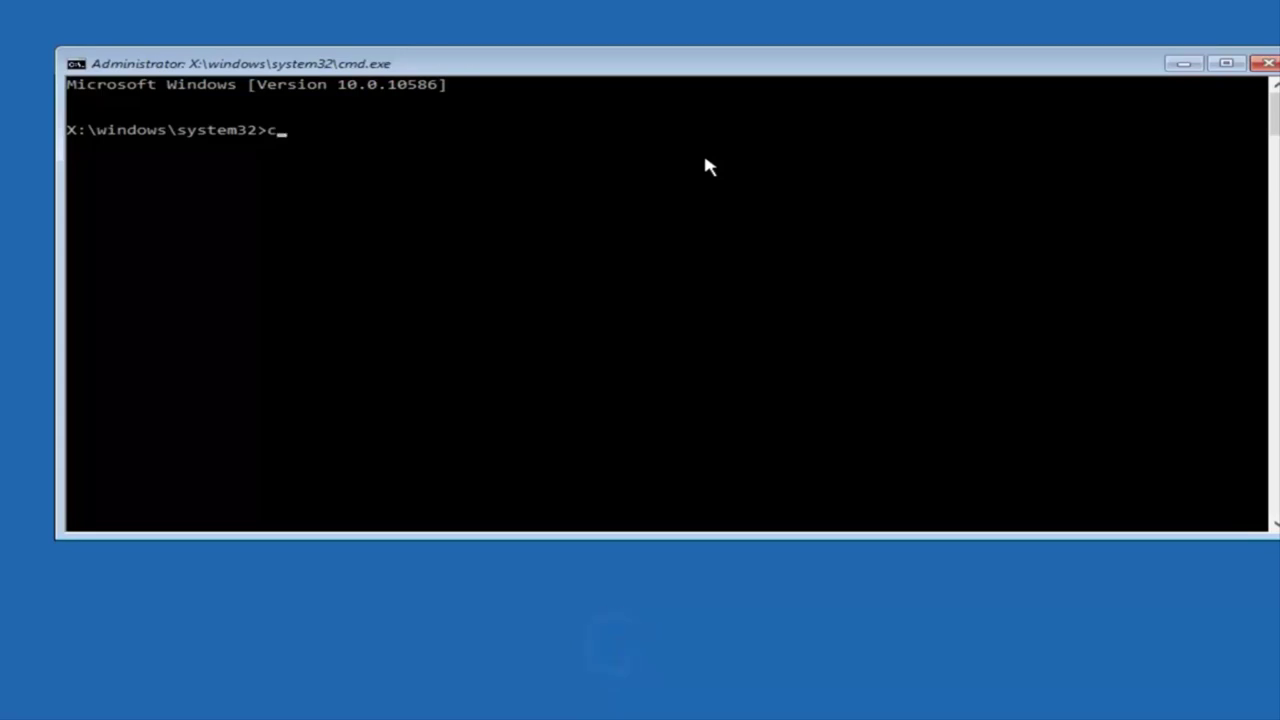
pyautogui.write(':')
pyautogui.press('Return')
pyautogui.write('dir')
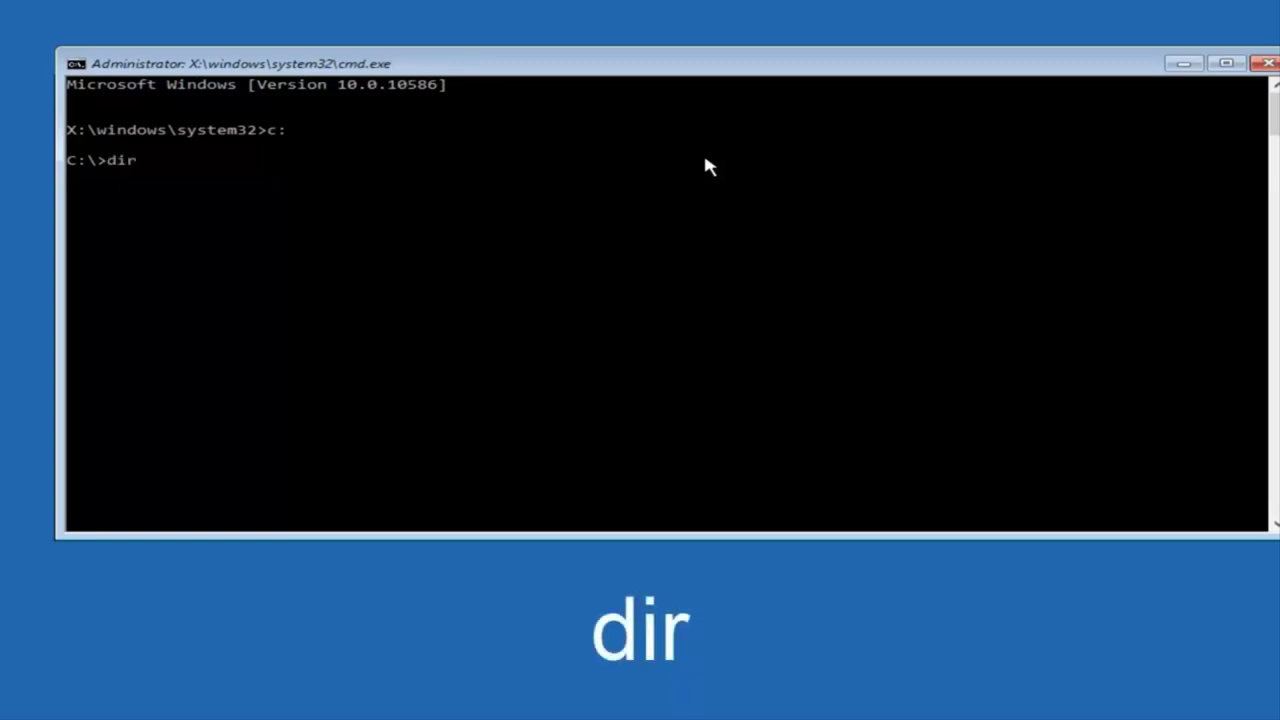
pyautogui.press('Return')
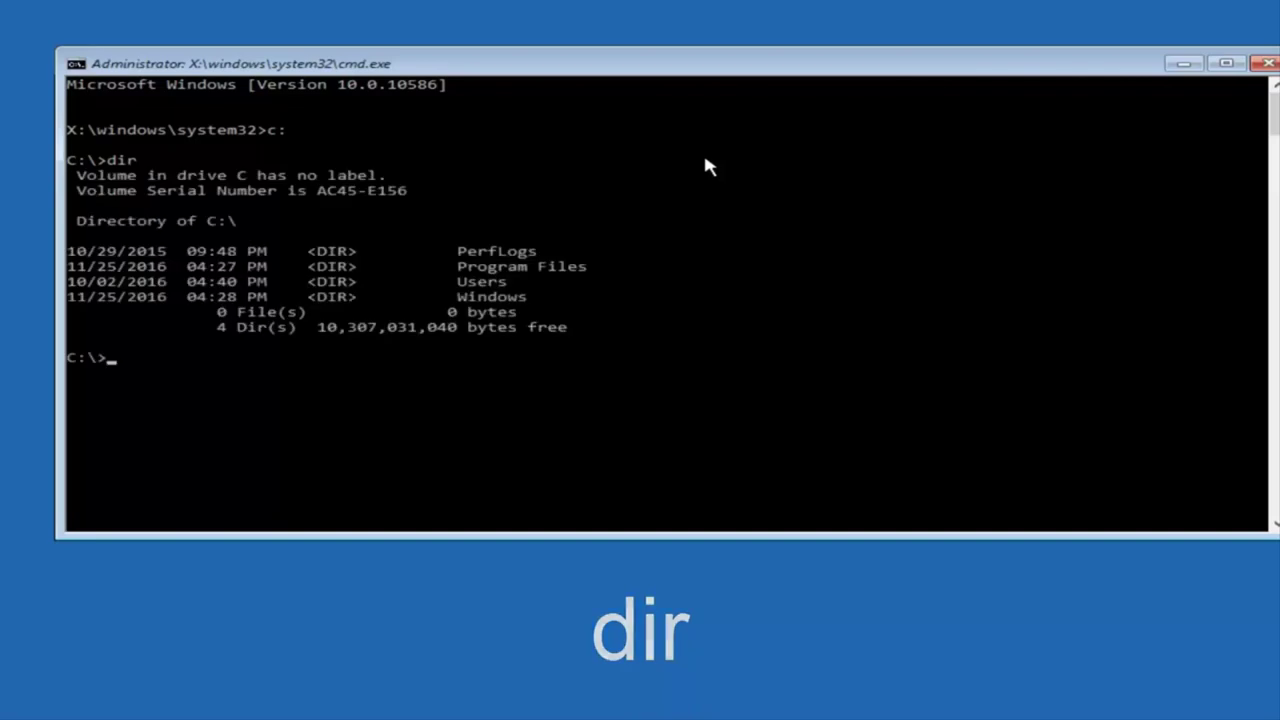
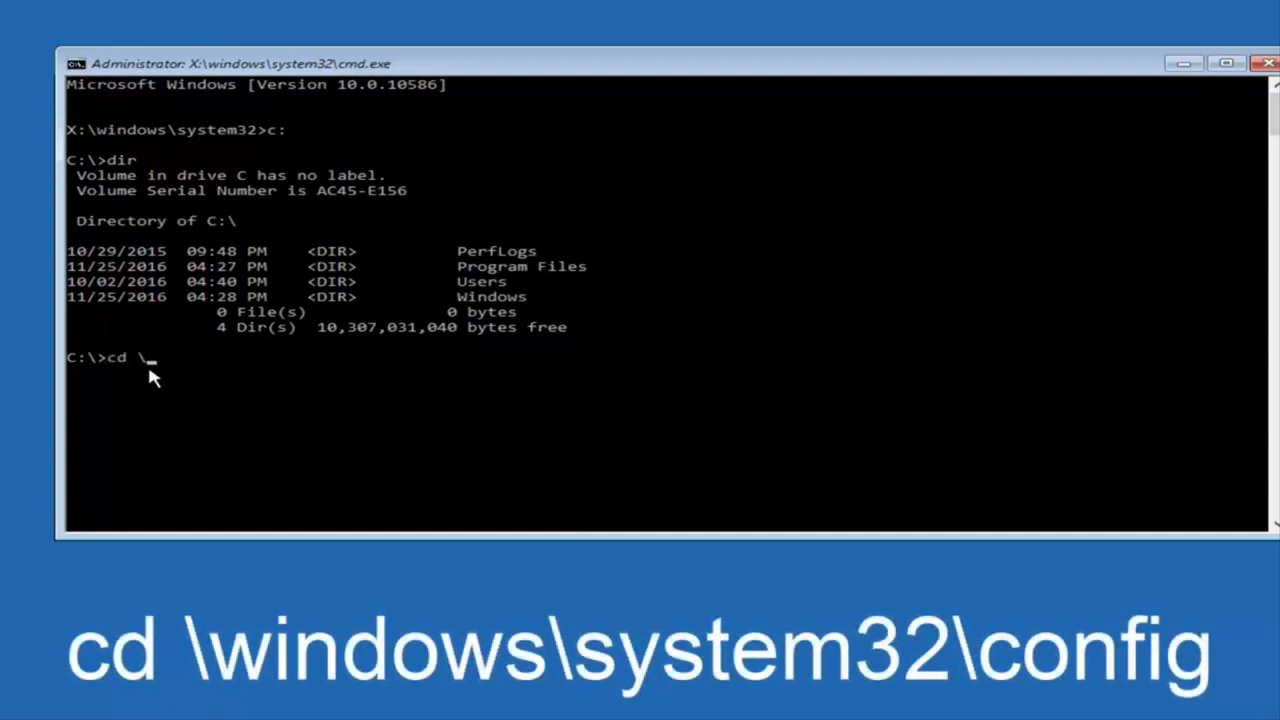
# - Change to the \windows\system32\config directory and create a folder named Backup in it with MD
pyautogui.write('windows\\system32\\config')
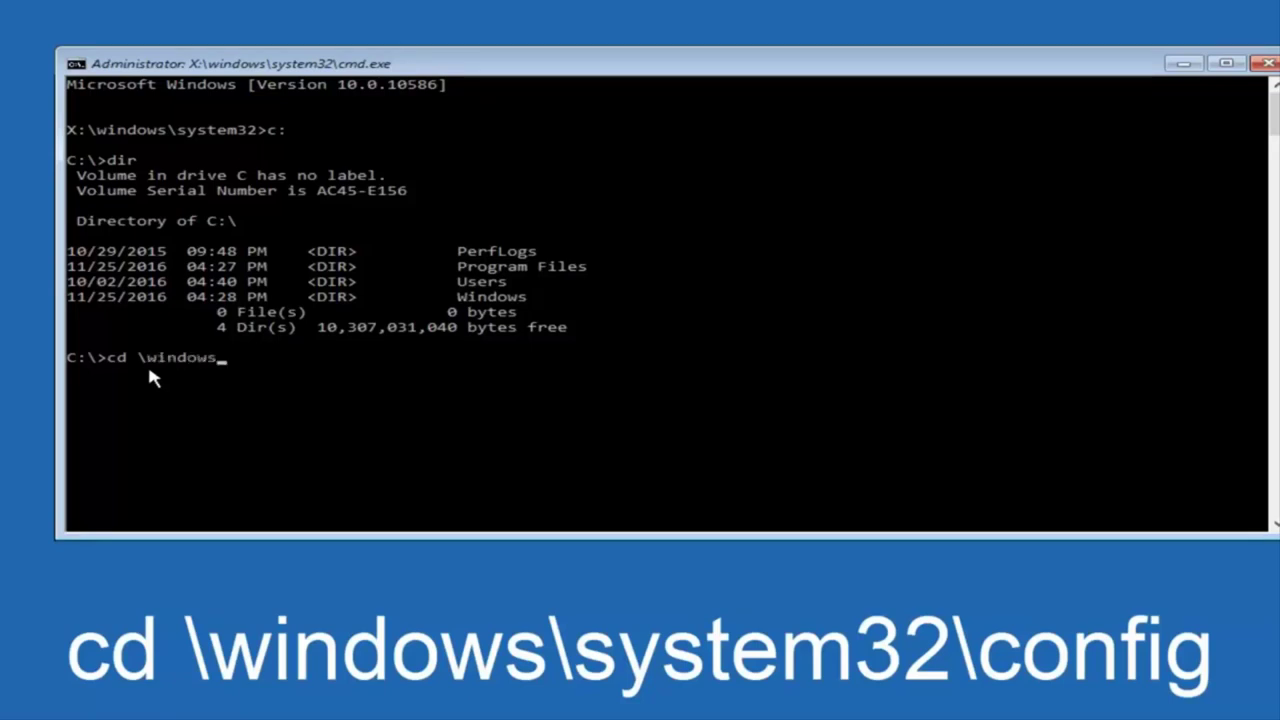
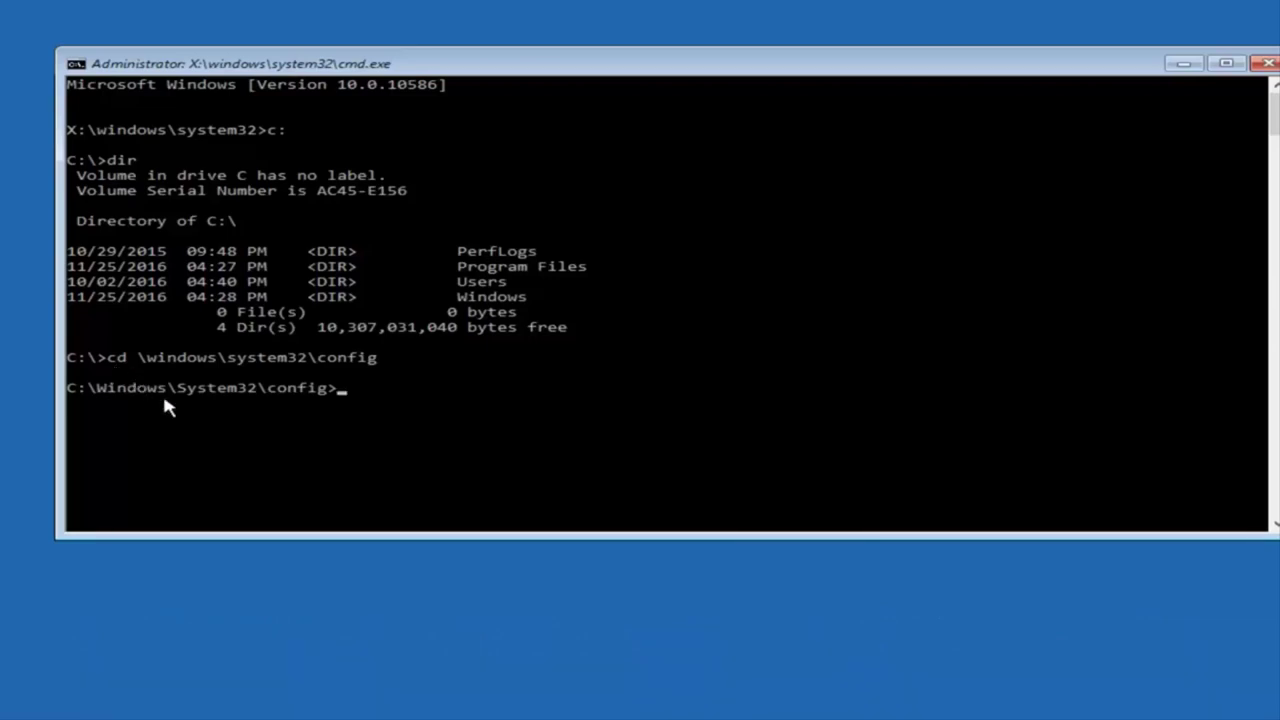
pyautogui.write('MD Backup')
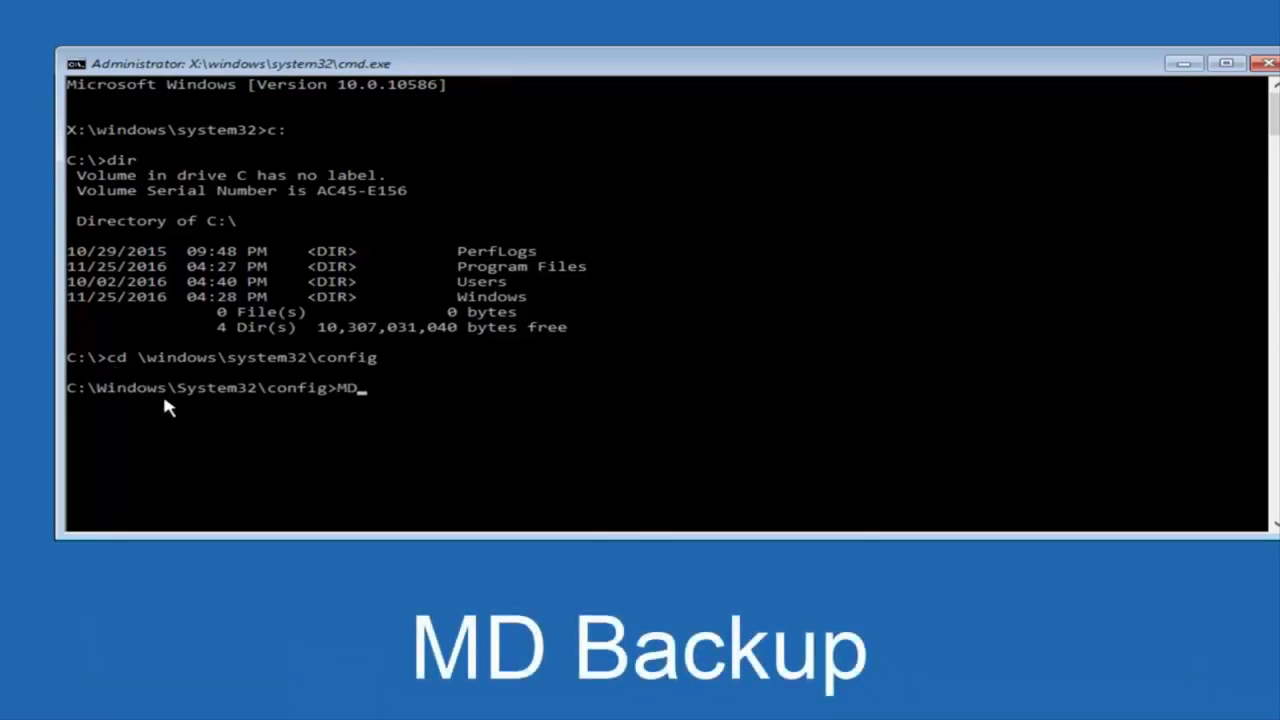
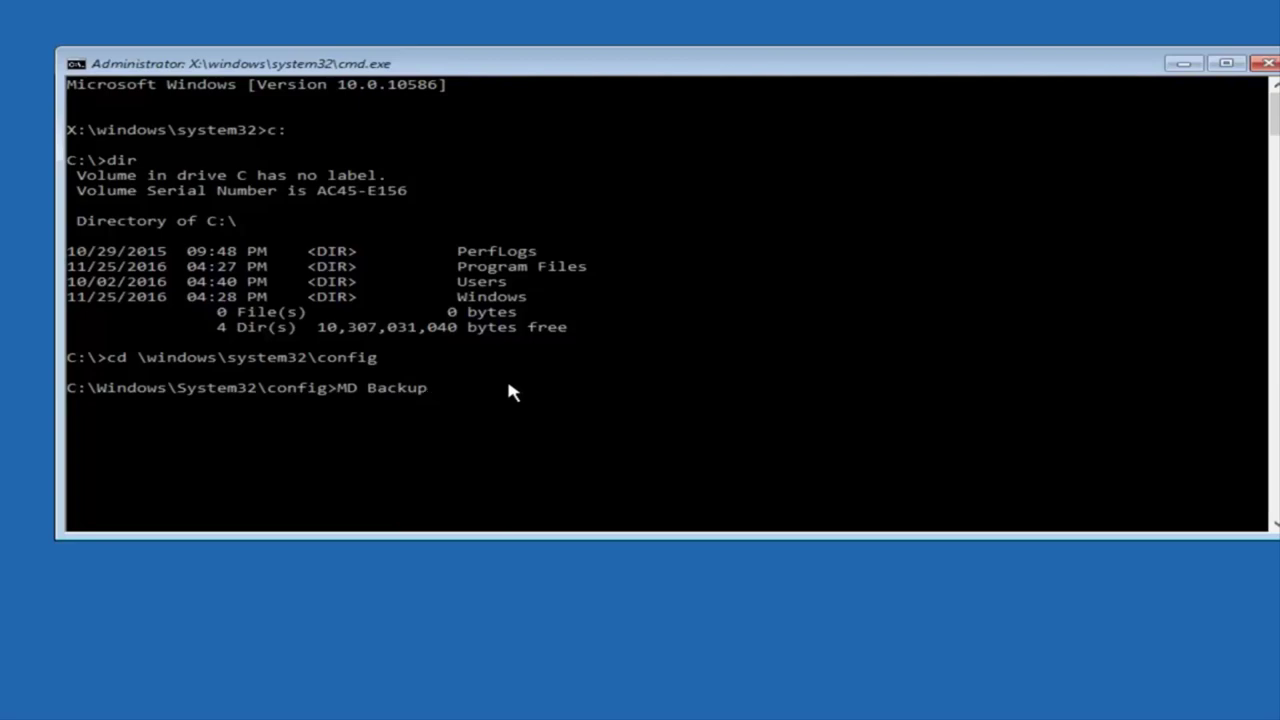
pyautogui.press('Return')
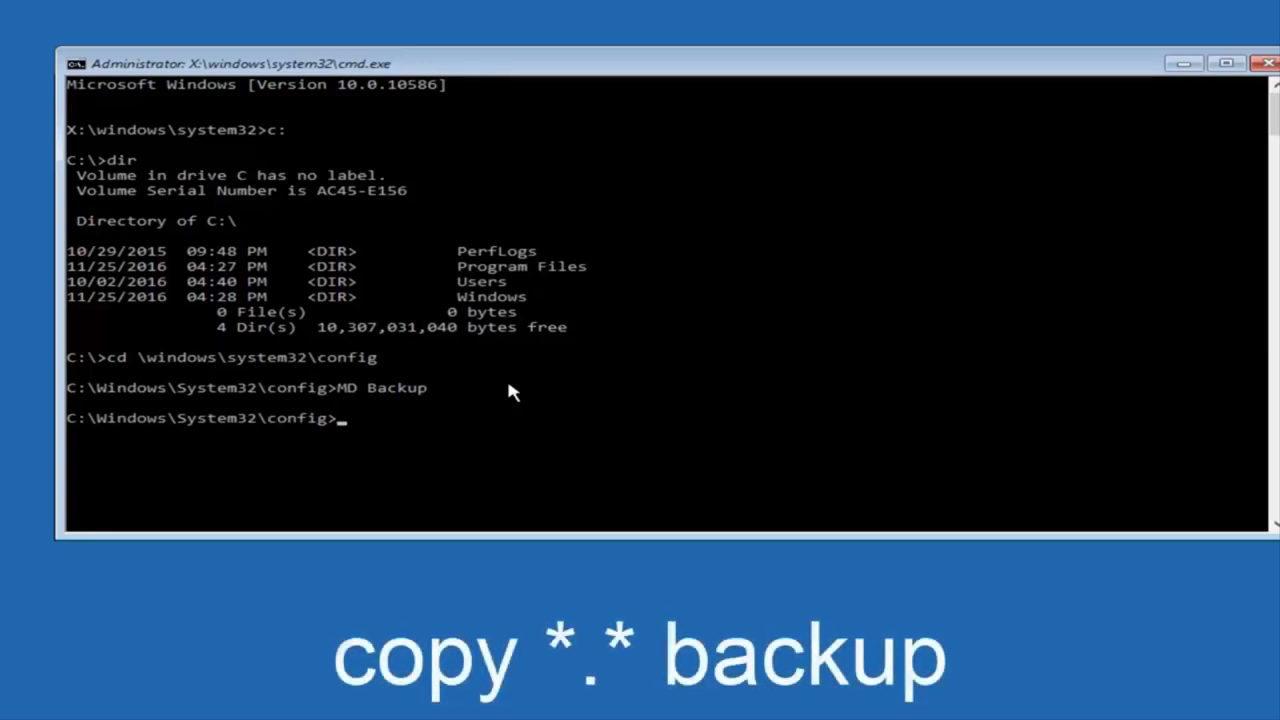
# - Copy all files of the config directory into the backup folder with copy *.* backup
pyautogui.write('copy *.*')
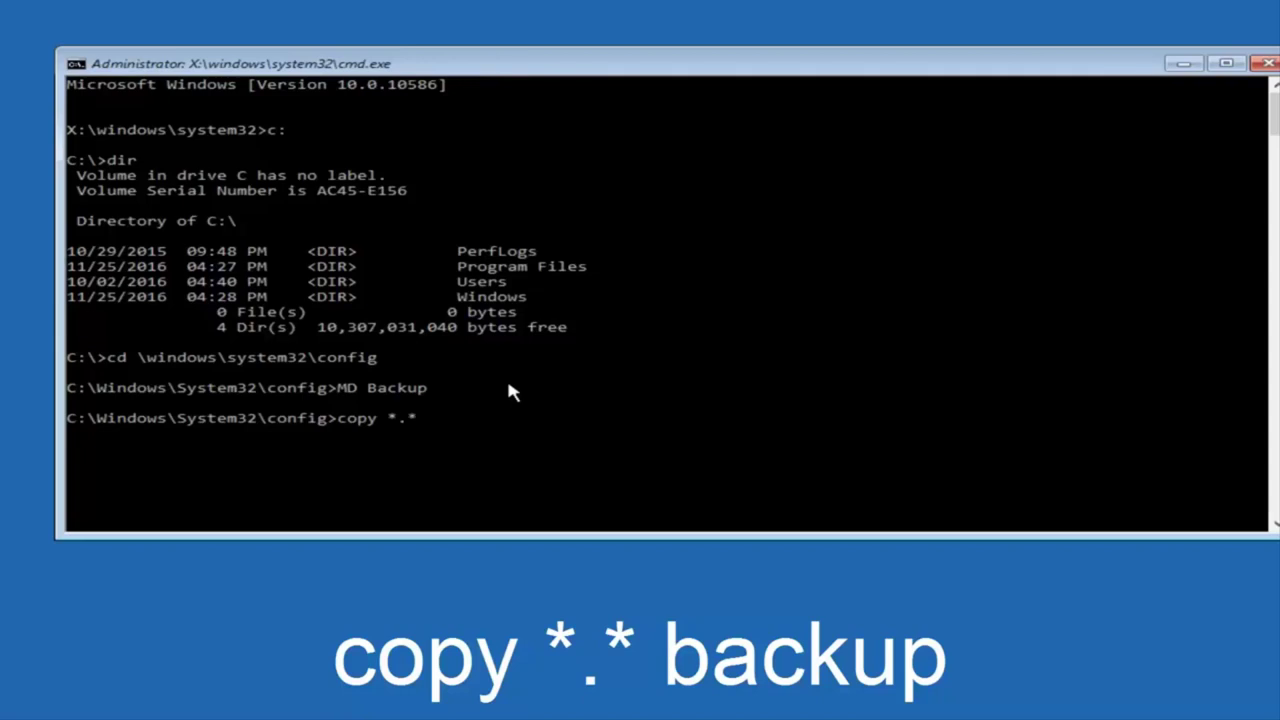
pyautogui.write('backup')
pyautogui.press('Return')
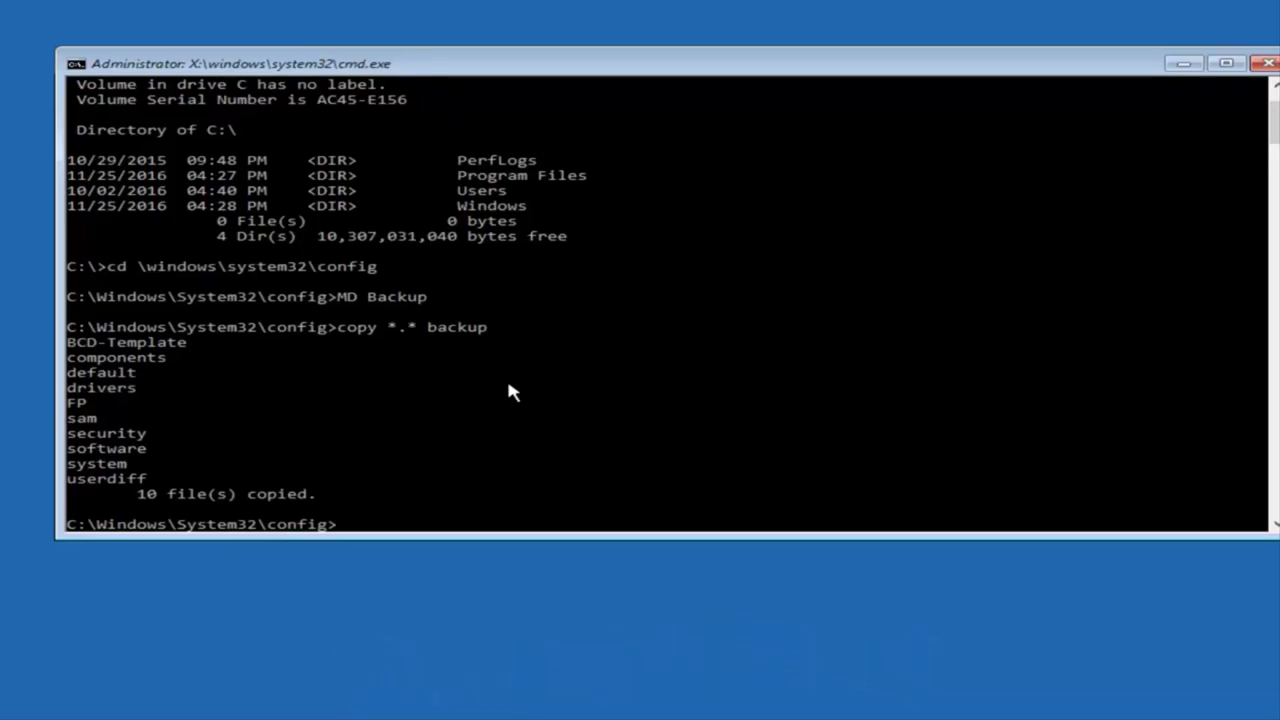
# - Change to the regback subdirectory with CD and list its contents with dir
pyautogui.write('CD reg')
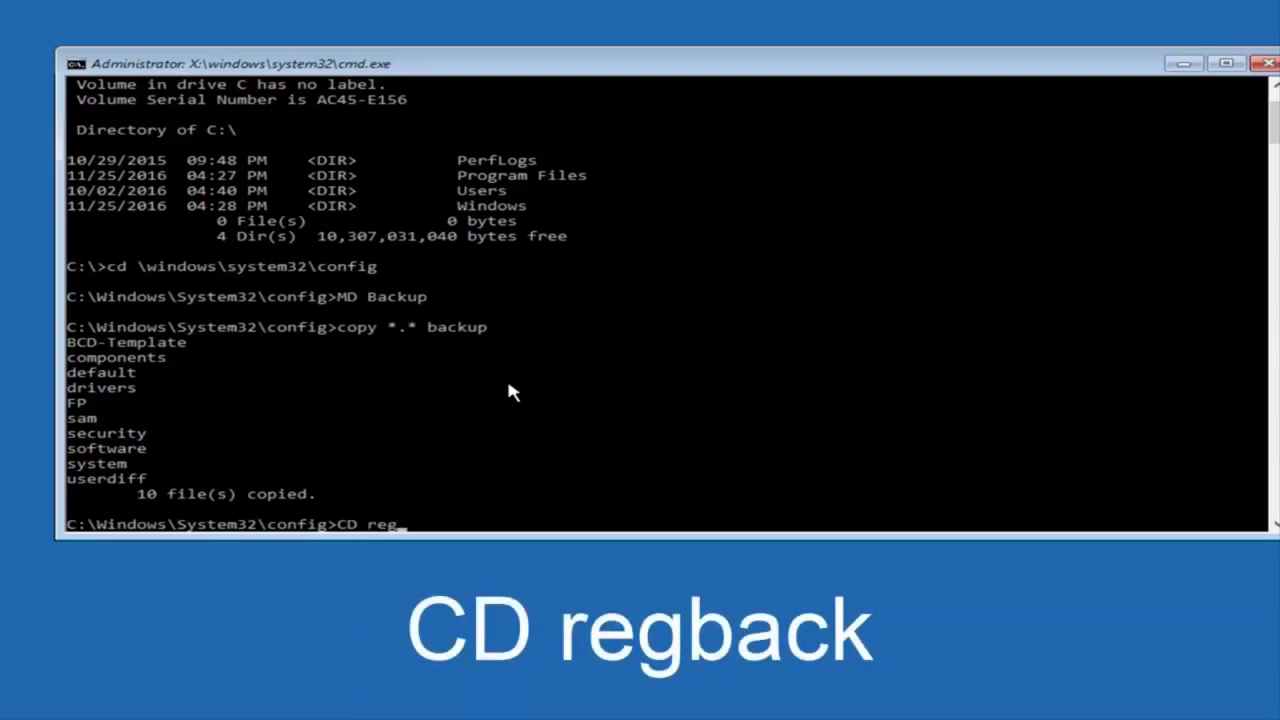
pyautogui.write('back')
pyautogui.press('Return')
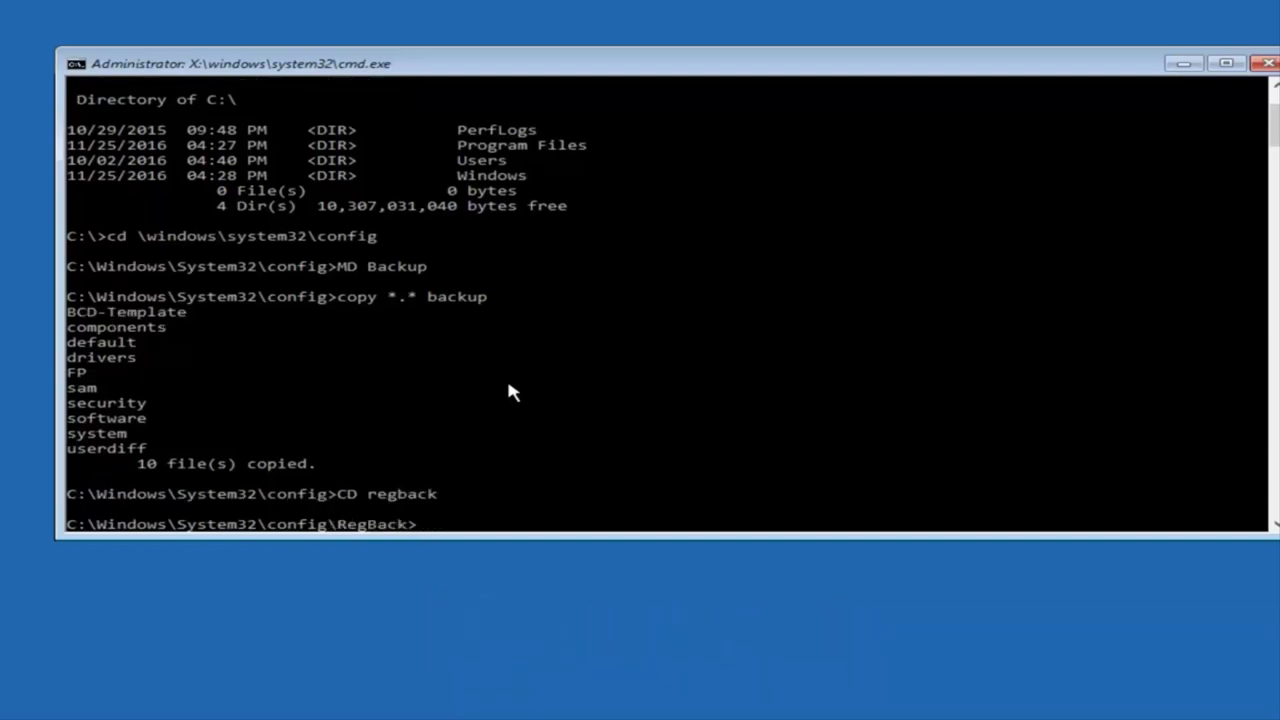
pyautogui.write('dir')
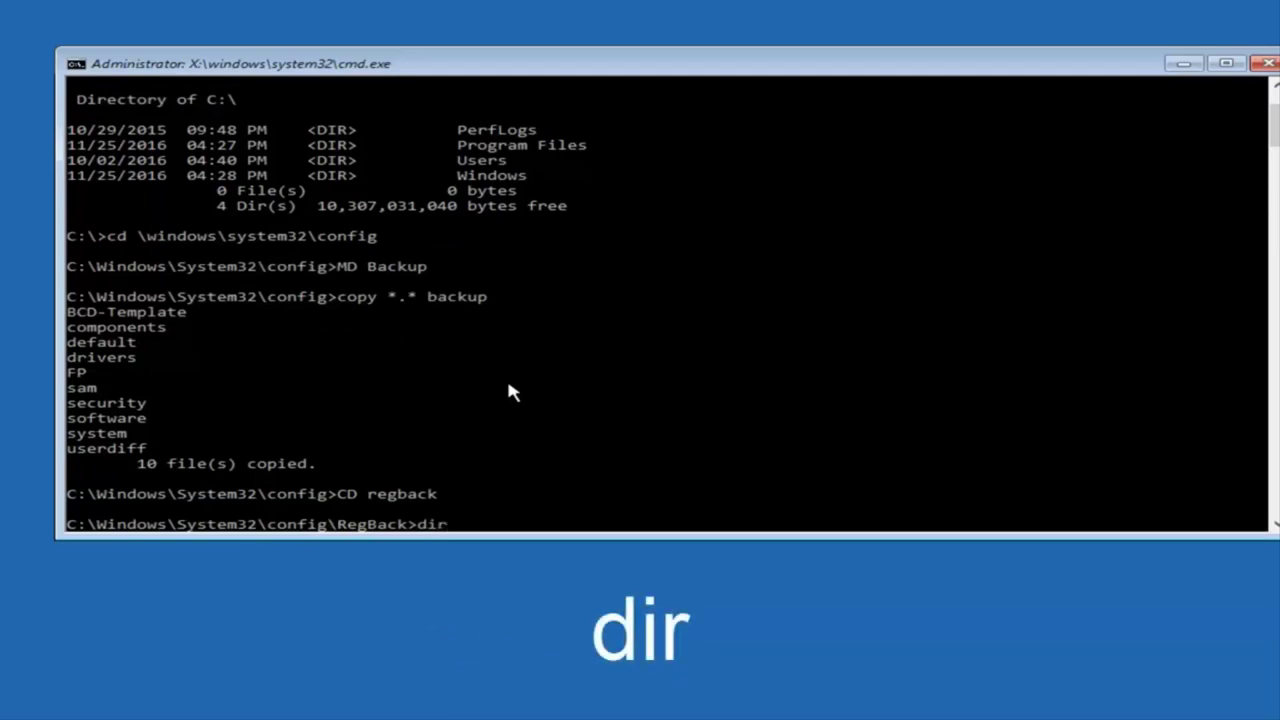
pyautogui.press('Return')
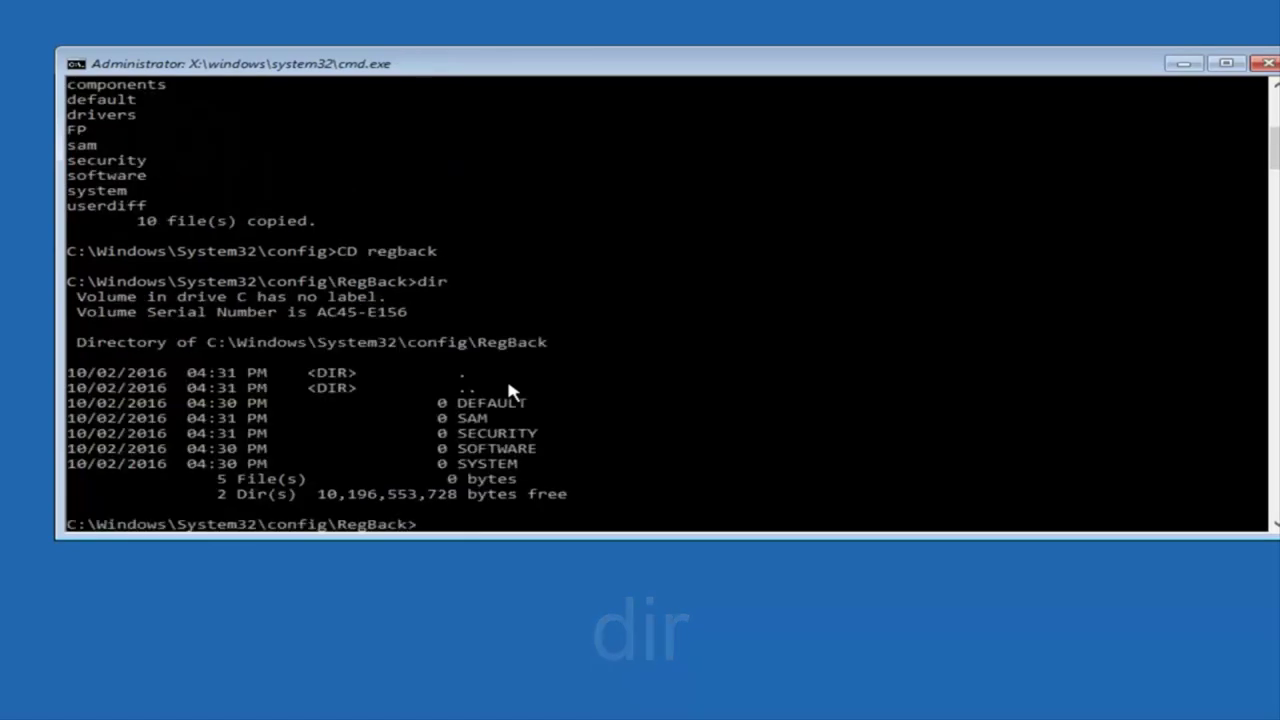
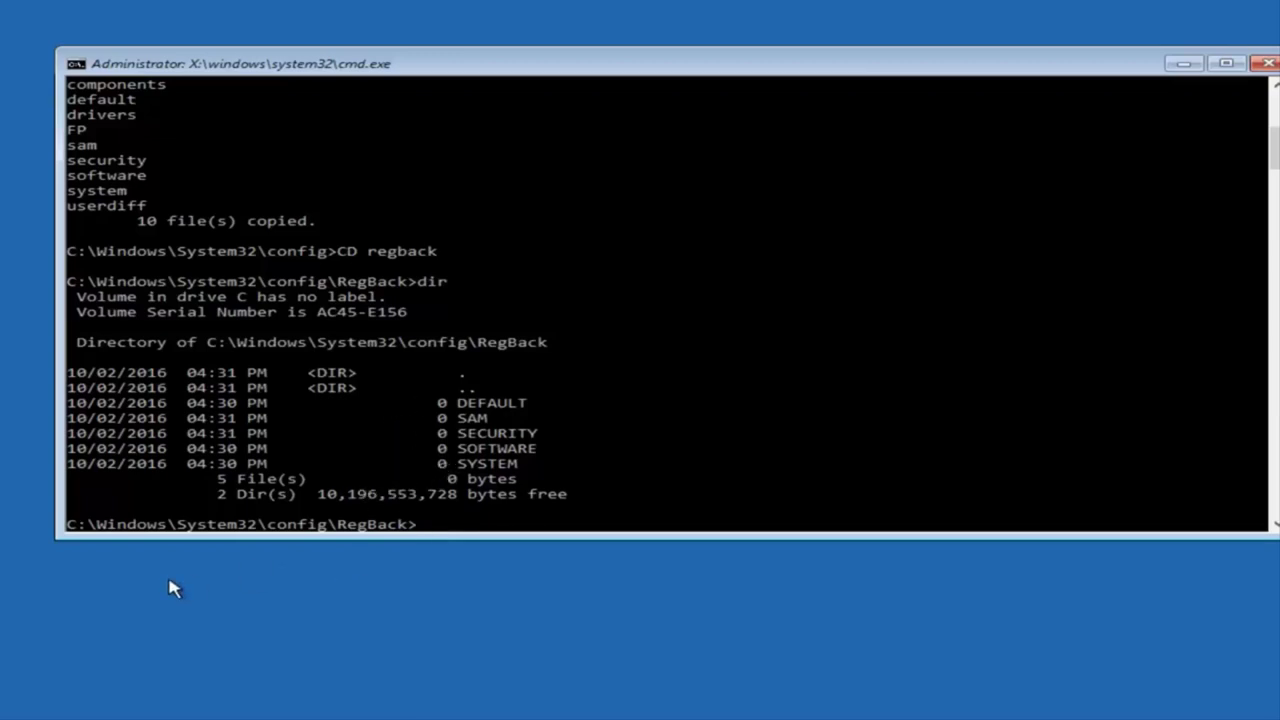
# - Copy all RegBack files to the parent folder with copy *.* .., answering A to overwrite all, and exit Command Prompt
pyautogui.write('vop')
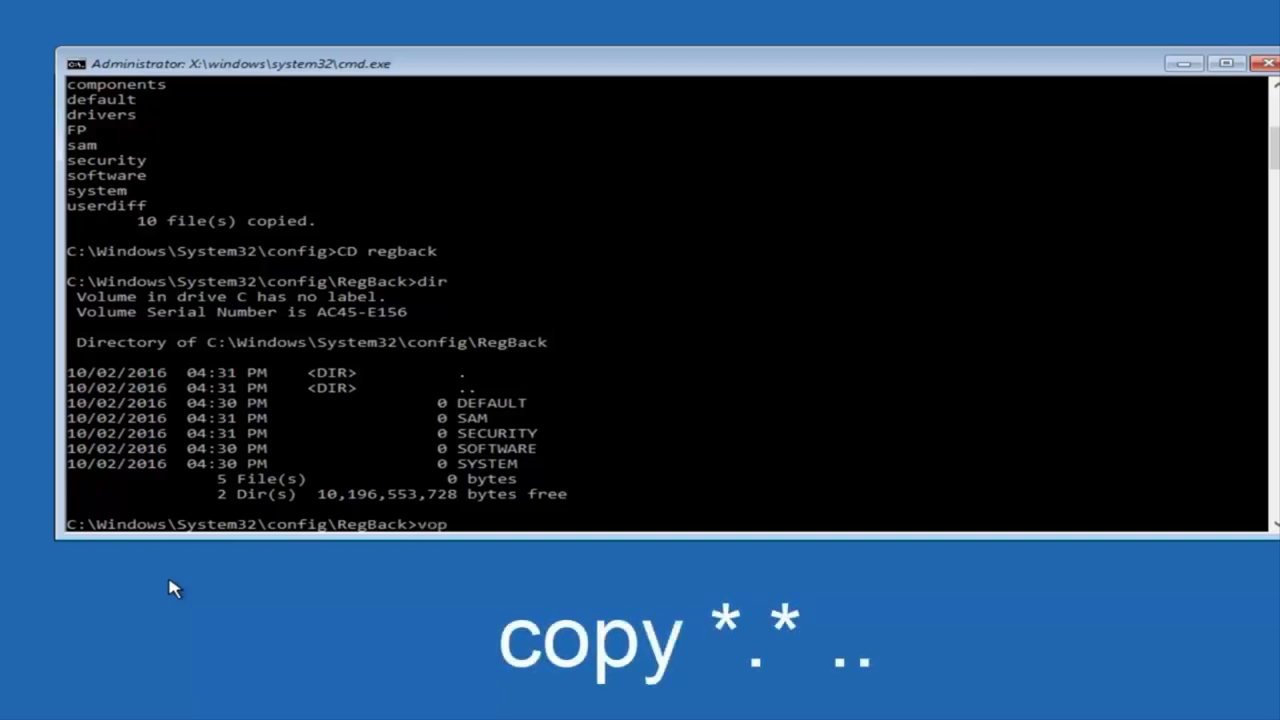
pyautogui.press('BackSpace')
pyautogui.press('BackSpace')
pyautogui.write('copy *.* ..')
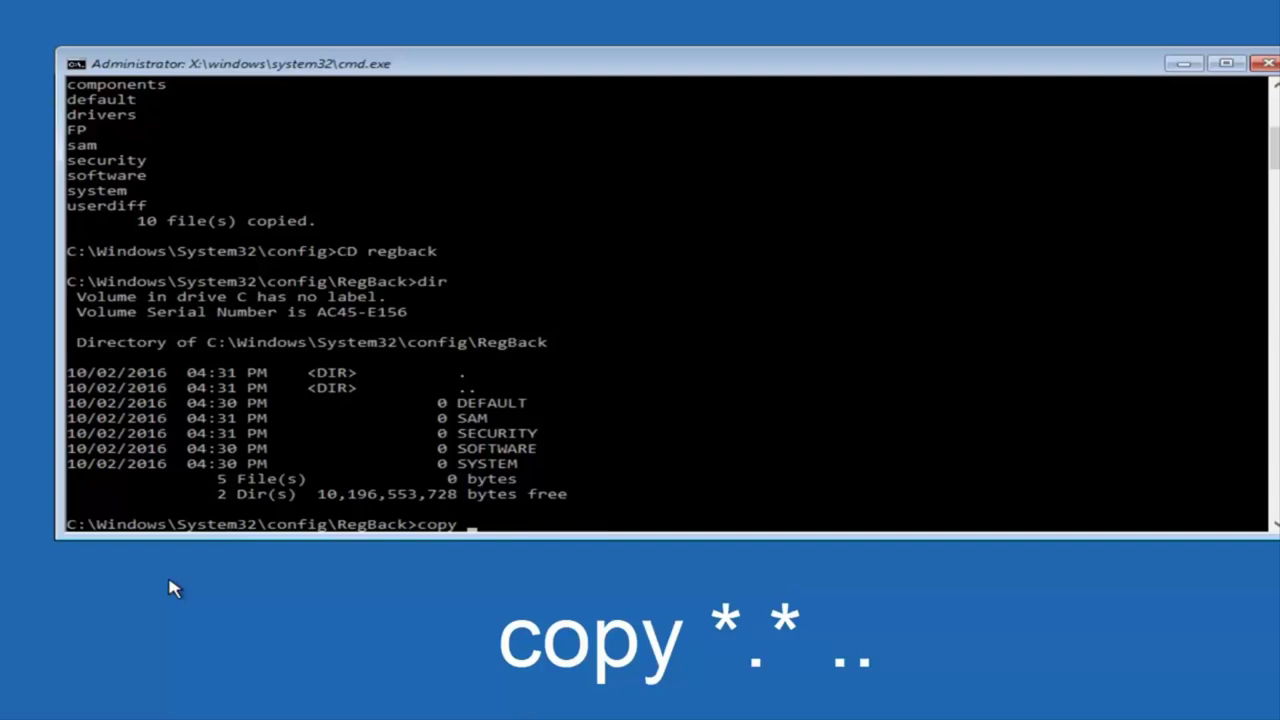
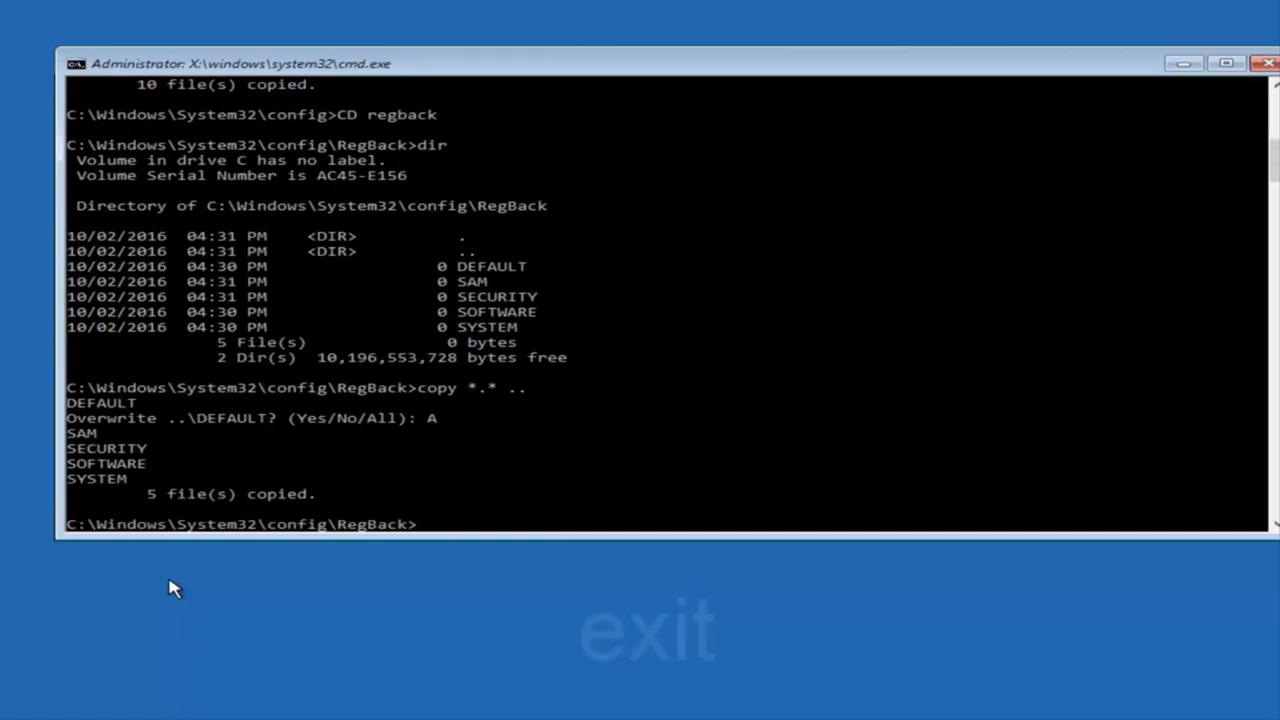
pyautogui.write('exit')
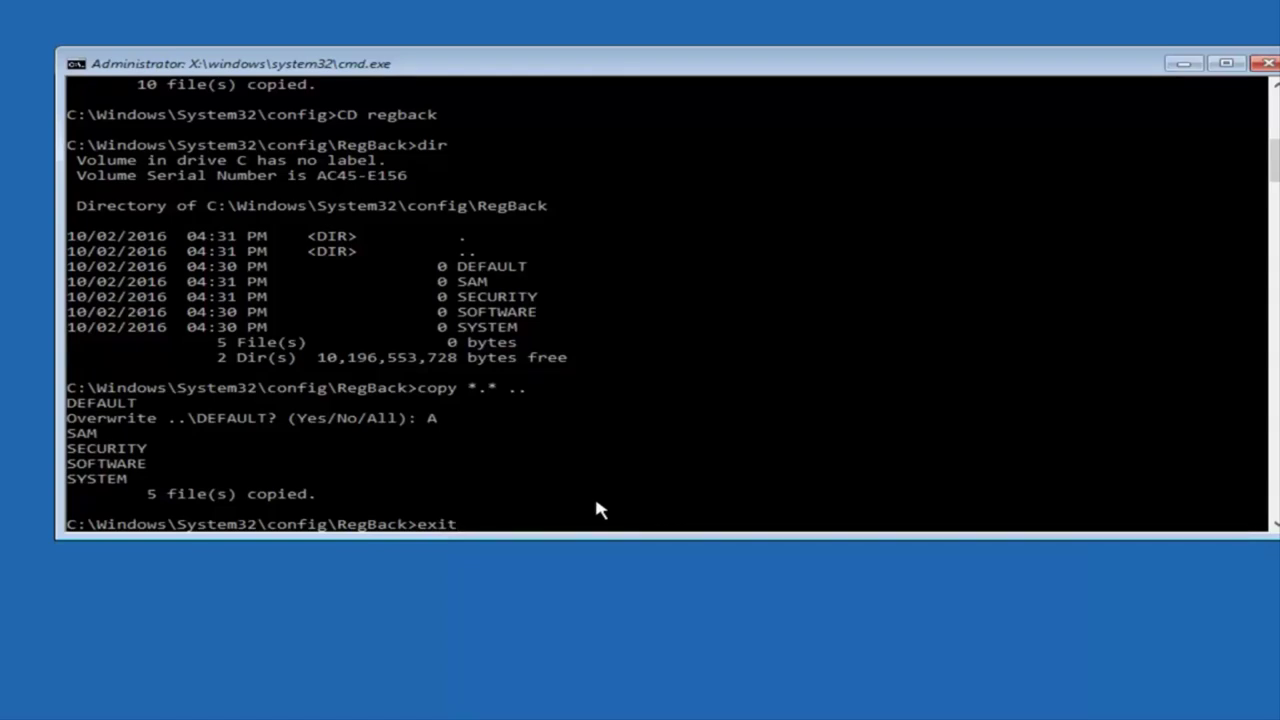
pyautogui.press('Return')
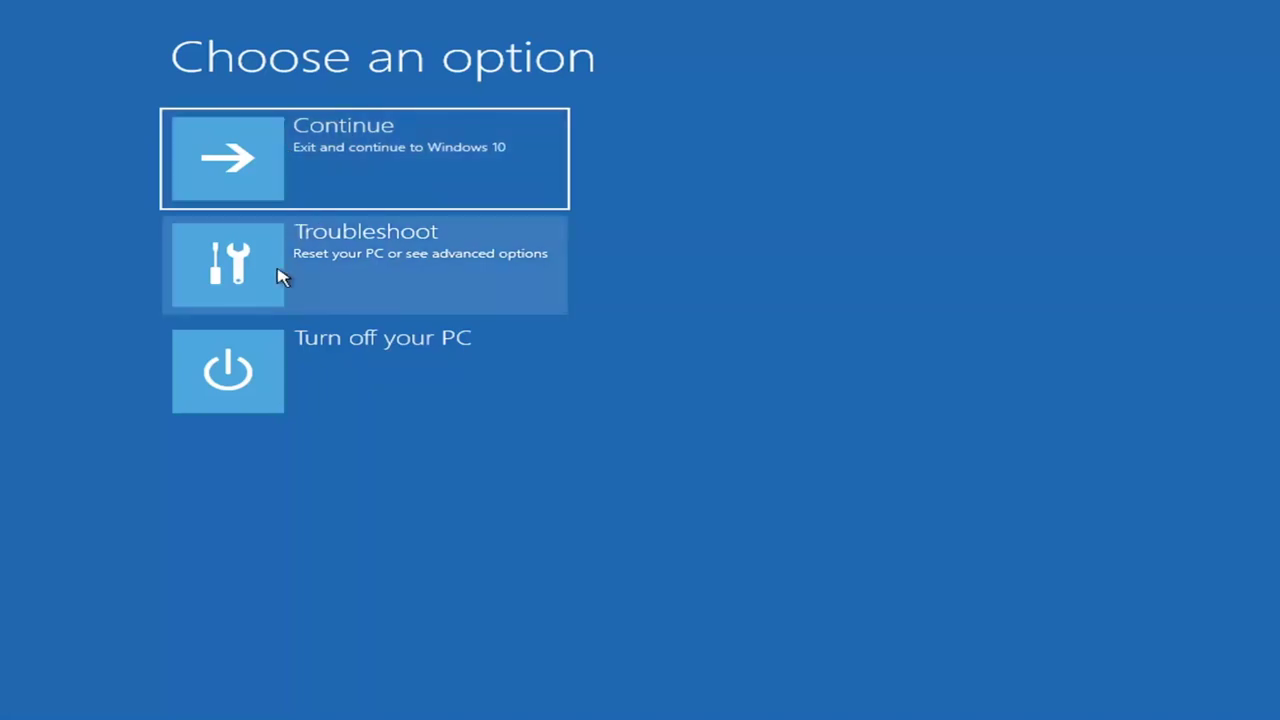
# - Reset the PC from the troubleshooting options, choosing Keep my files and Local reinstall, and start the reset
pyautogui.click(314, 270)
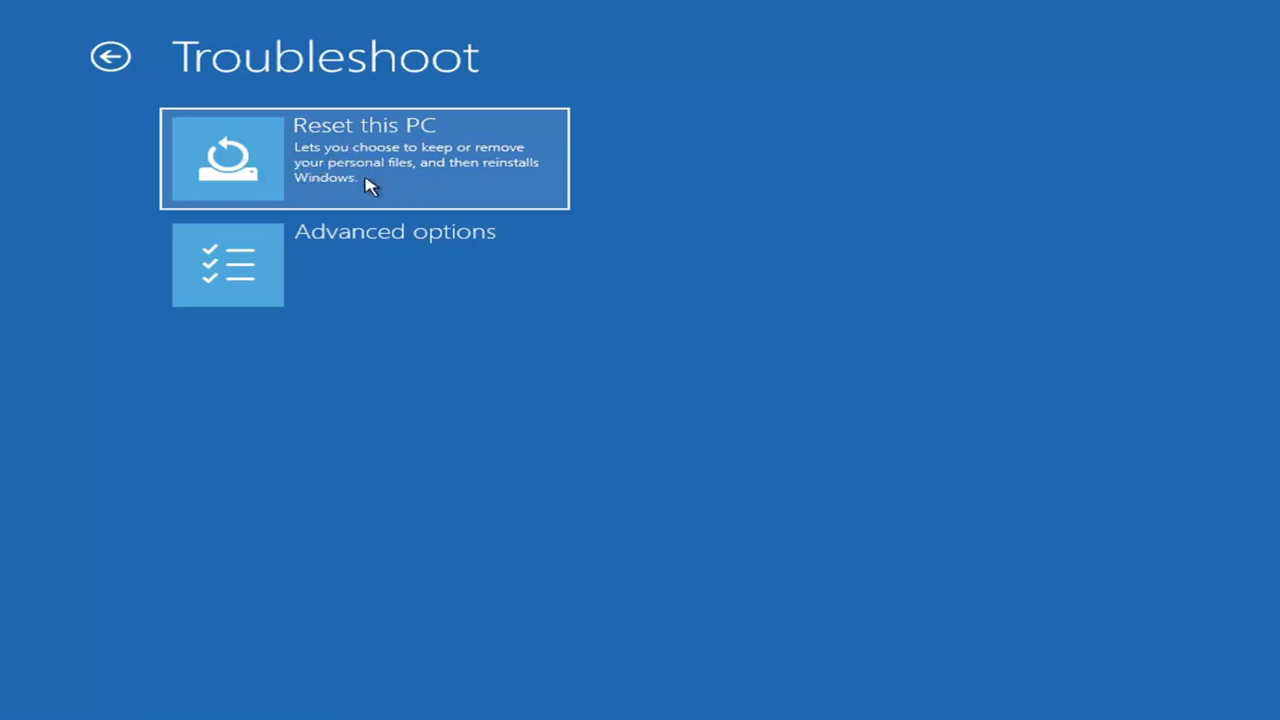
pyautogui.click(310, 164)
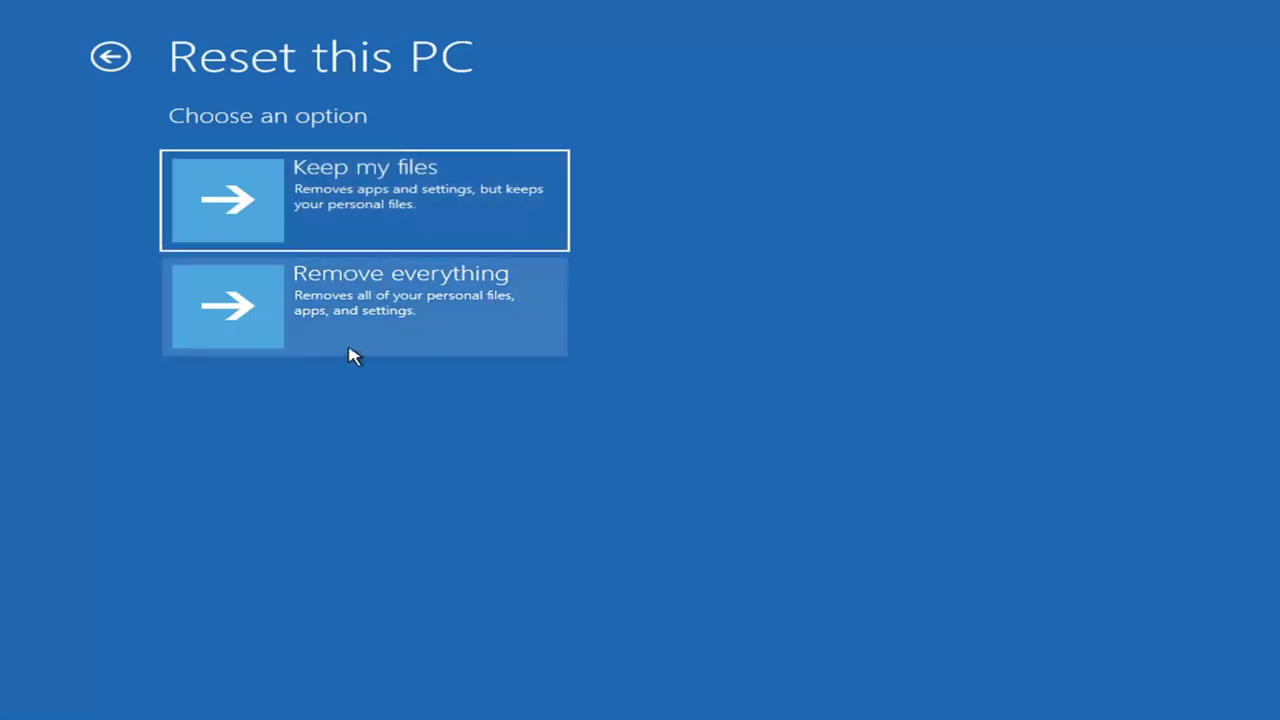
pyautogui.click(292, 178)
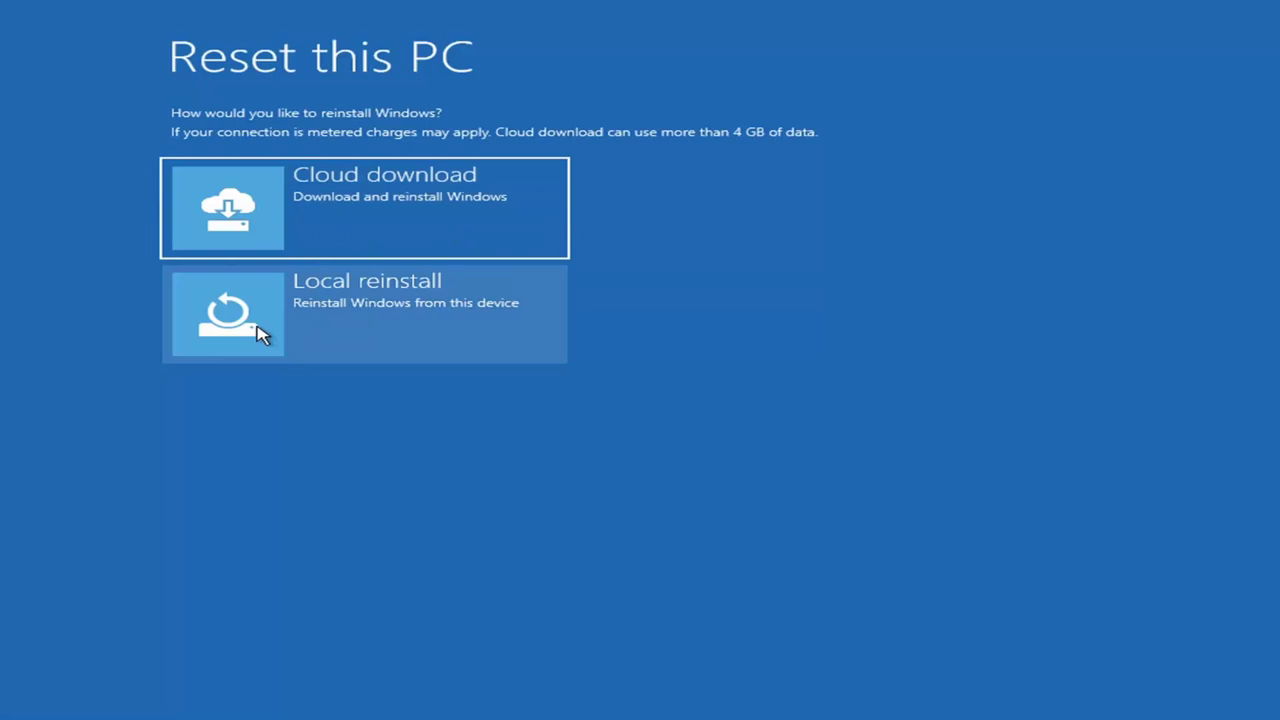
pyautogui.click(337, 318)
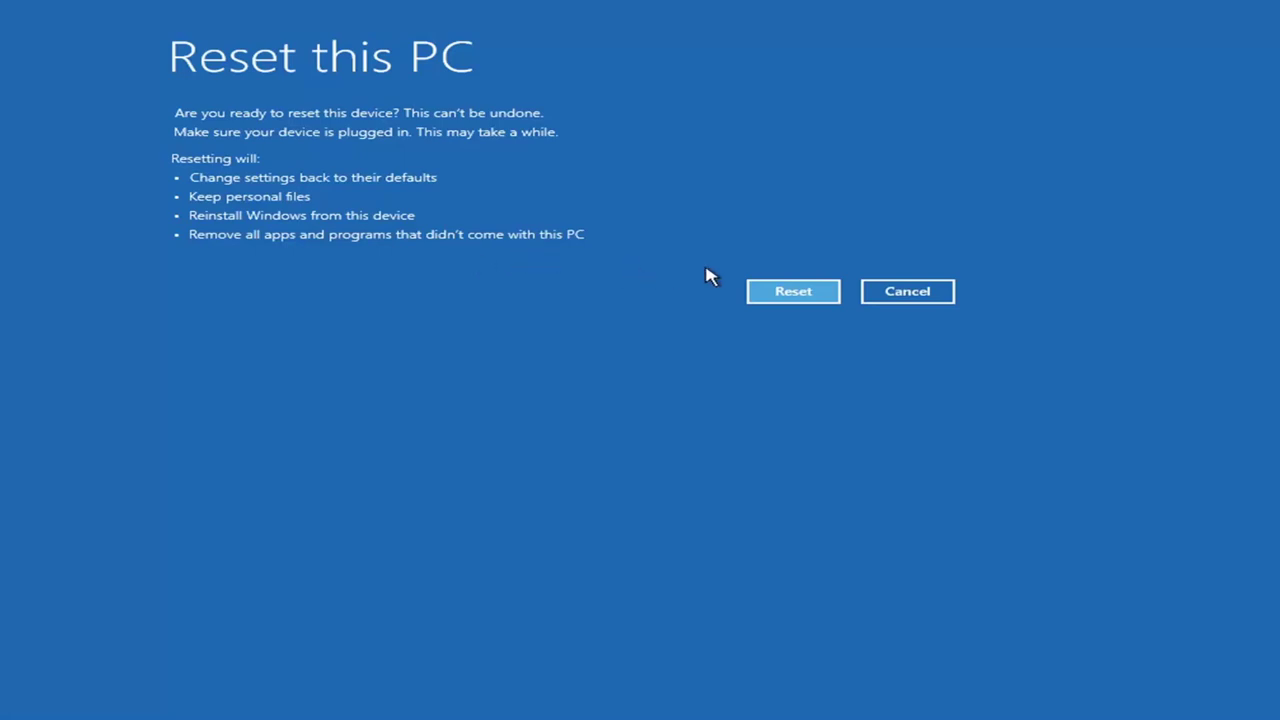
pyautogui.click(792, 294)
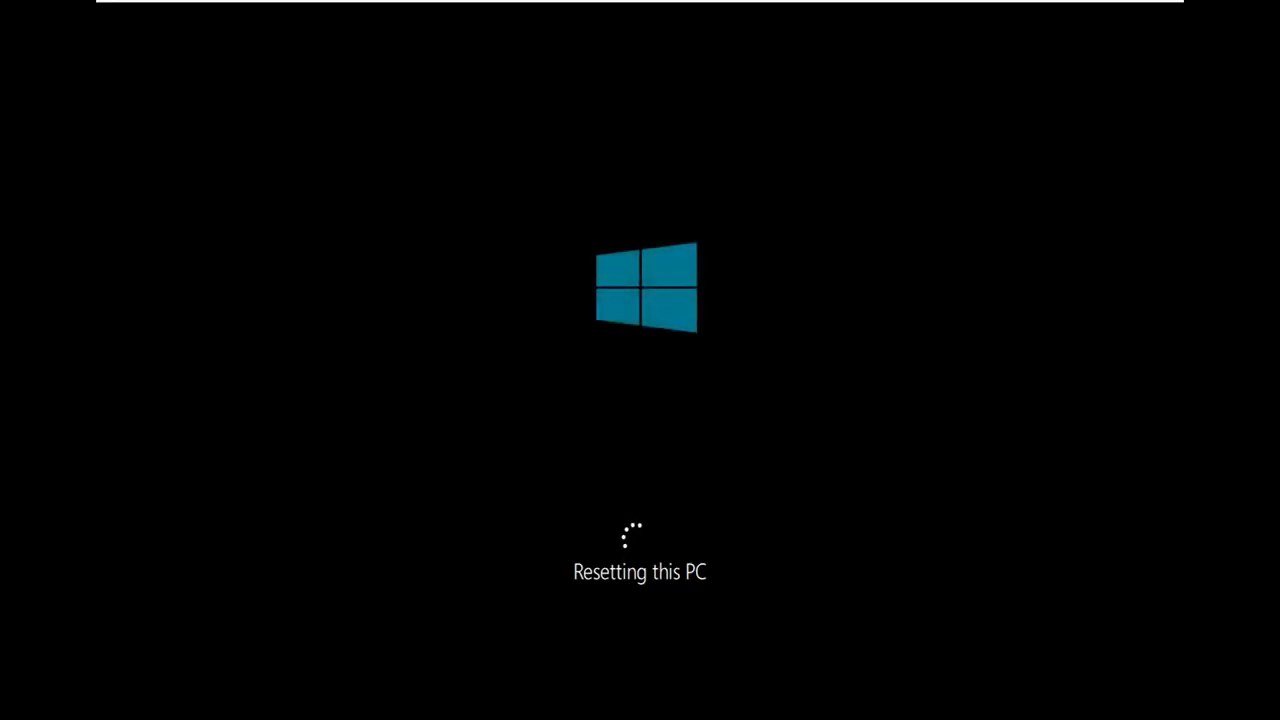